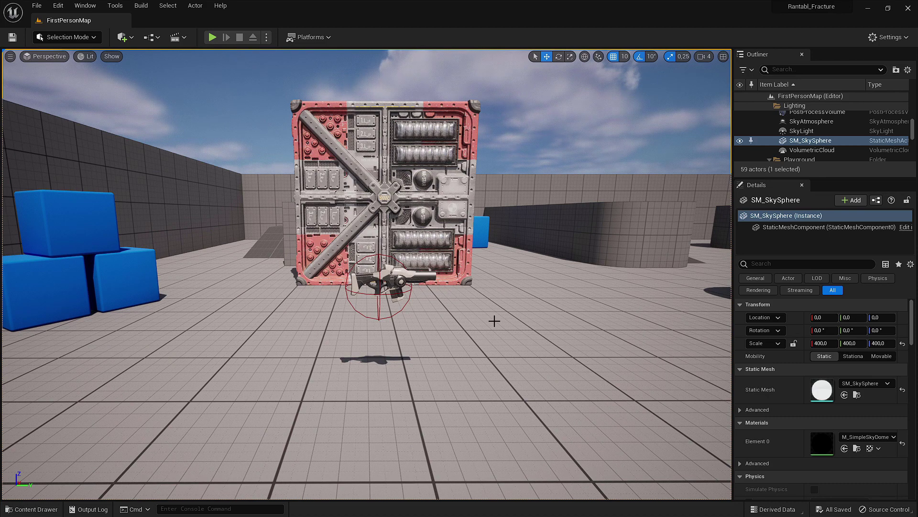
Navigate to the crate, select the Box static mesh actor, and move in close.
middle_click_drag(494, 320, 530, 303)
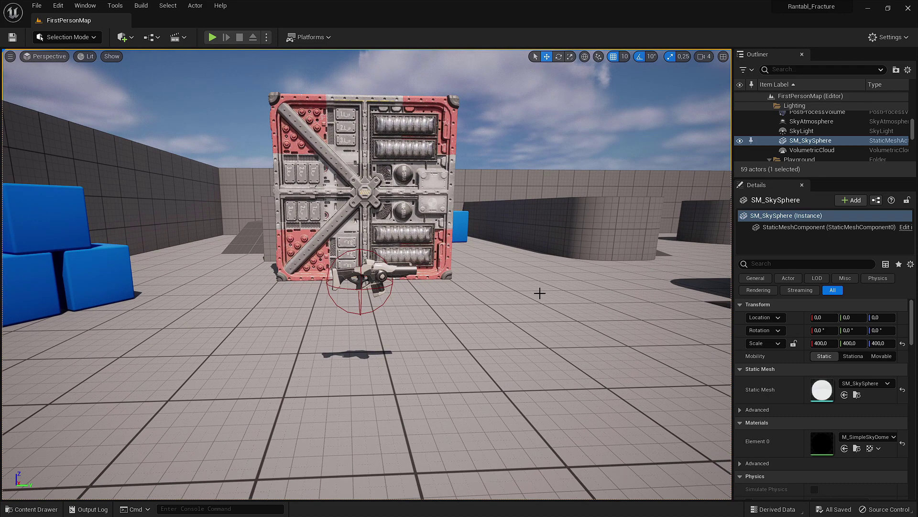
middle_click_drag(521, 328, 563, 311)
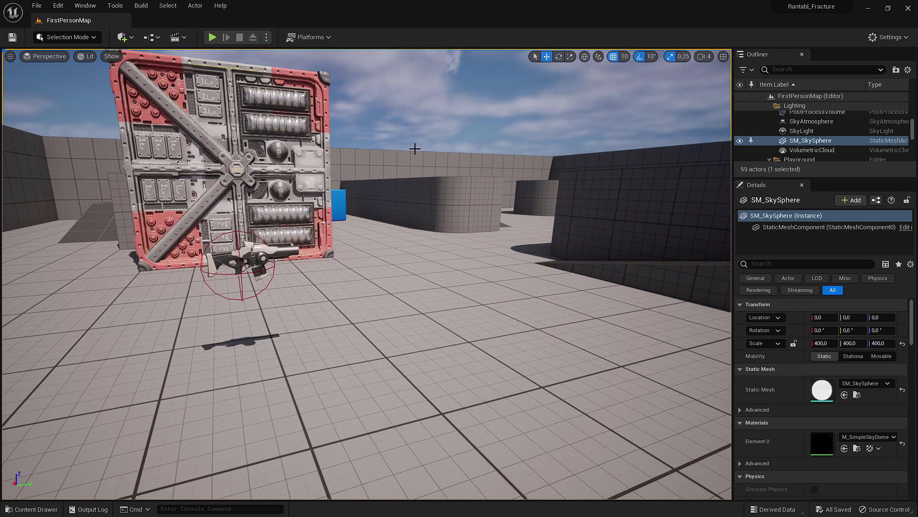
middle_click_drag(435, 201, 433, 201)
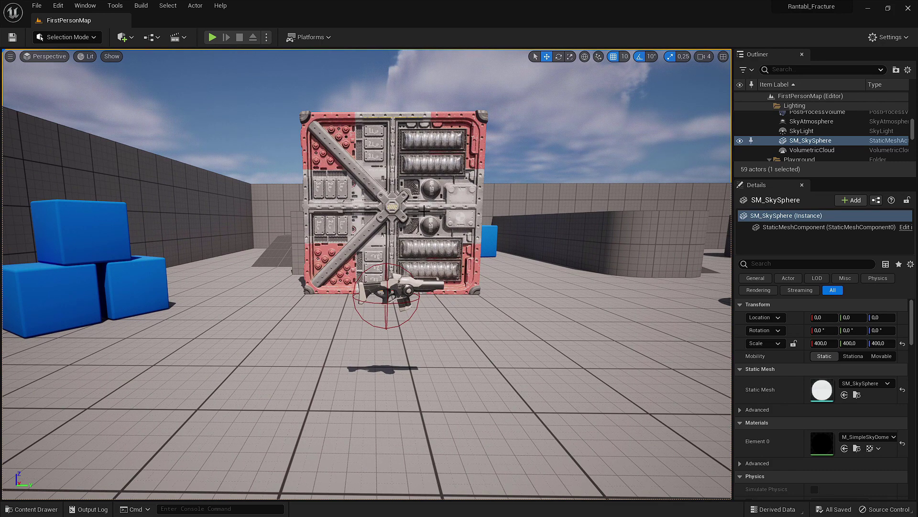
middle_click_drag(375, 316, 335, 373)
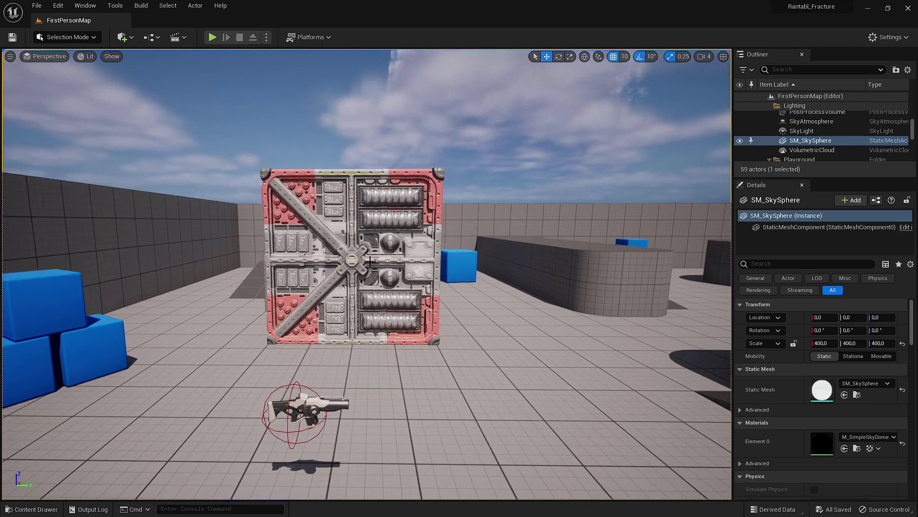
left_click(378, 316)
right_click_drag(338, 252, 337, 252)
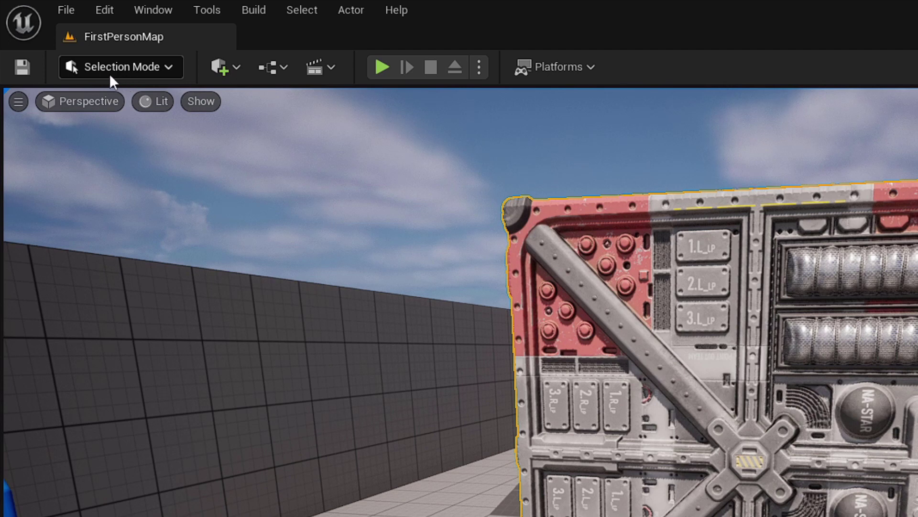
Switch the editor to Fracture mode and frame the selected Box crate.
left_click(108, 72)
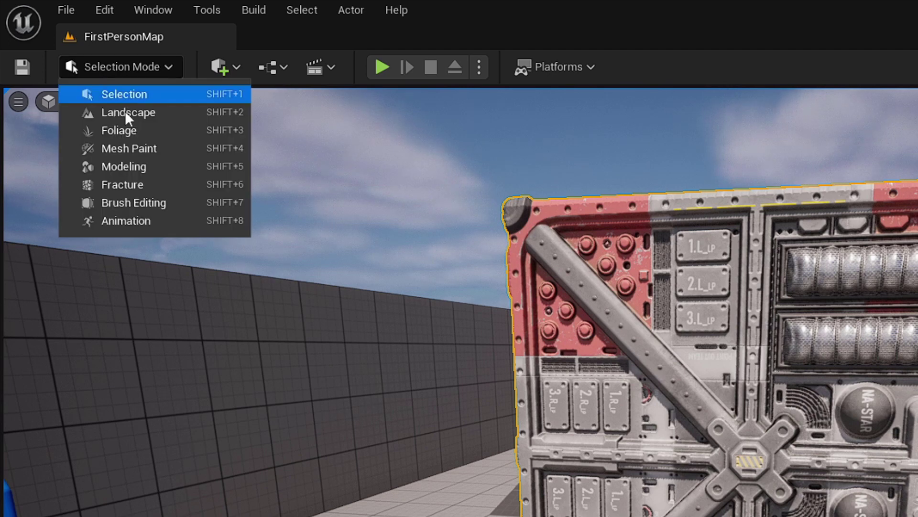
left_click(110, 183)
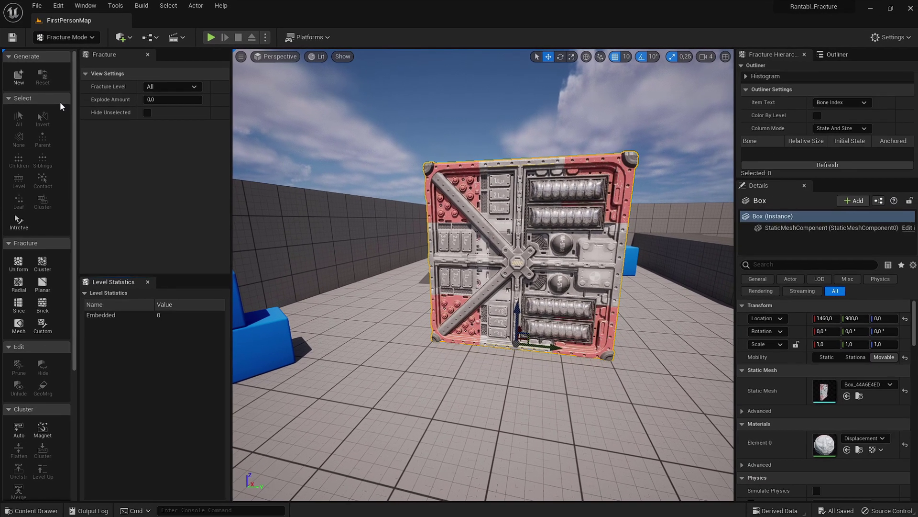
key("f")
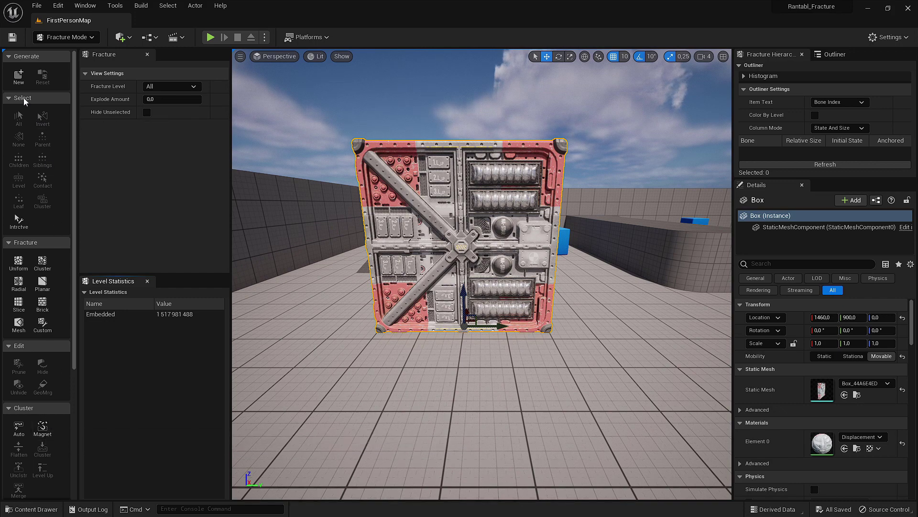
Generate a new geometry collection from the crate, keeping the name Box_GeometryCollection.
left_click(21, 84)
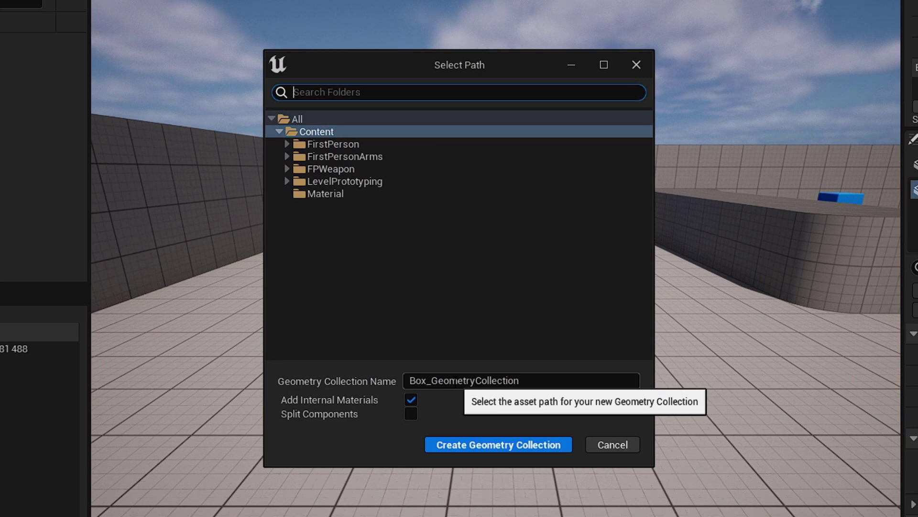
left_click(456, 380)
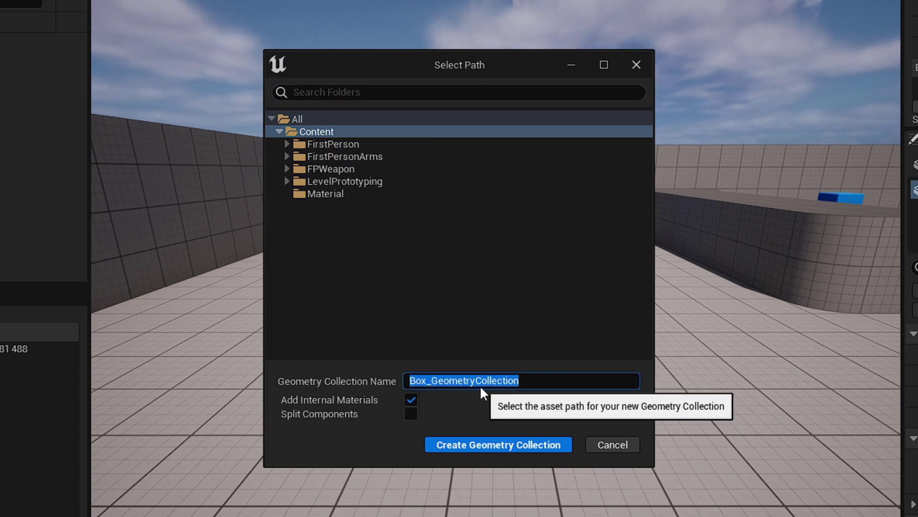
left_click(492, 431)
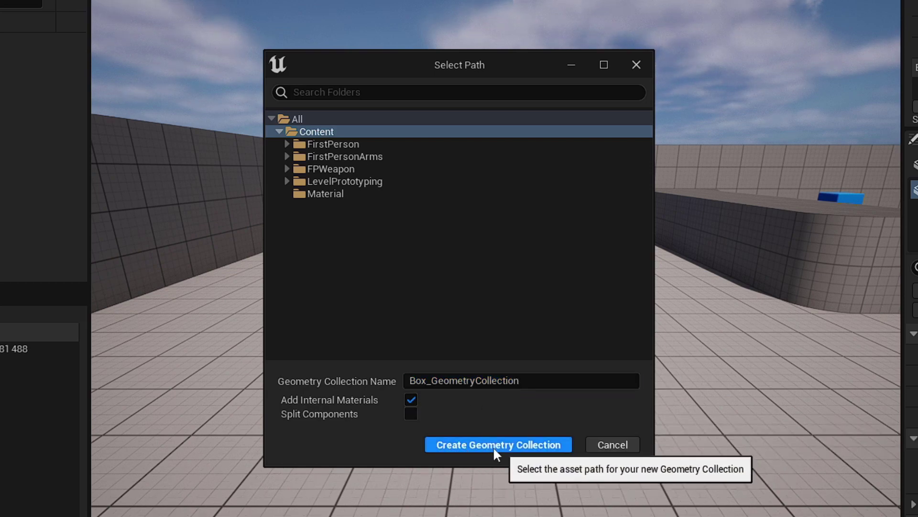
left_click(470, 442)
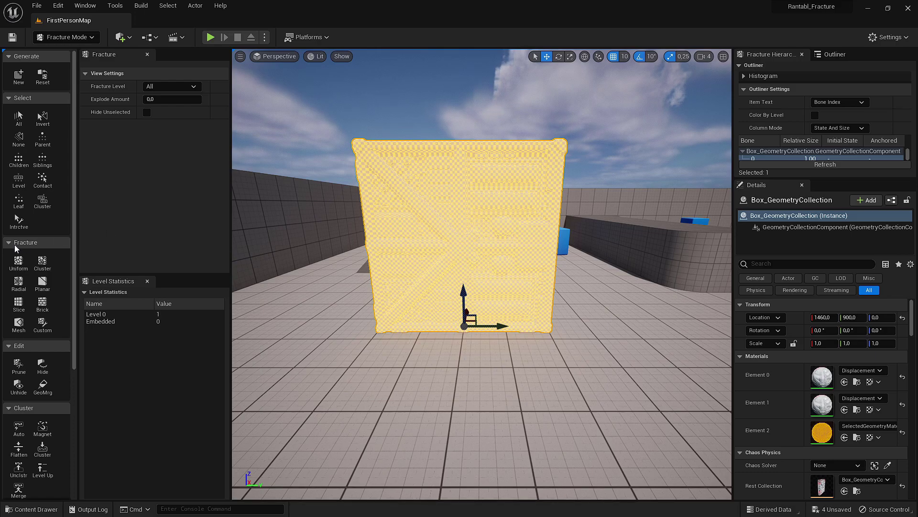
Pick the Uniform Voronoi fracture tool and orbit to view the crate at an angle.
scroll(19, 258, "down", 1)
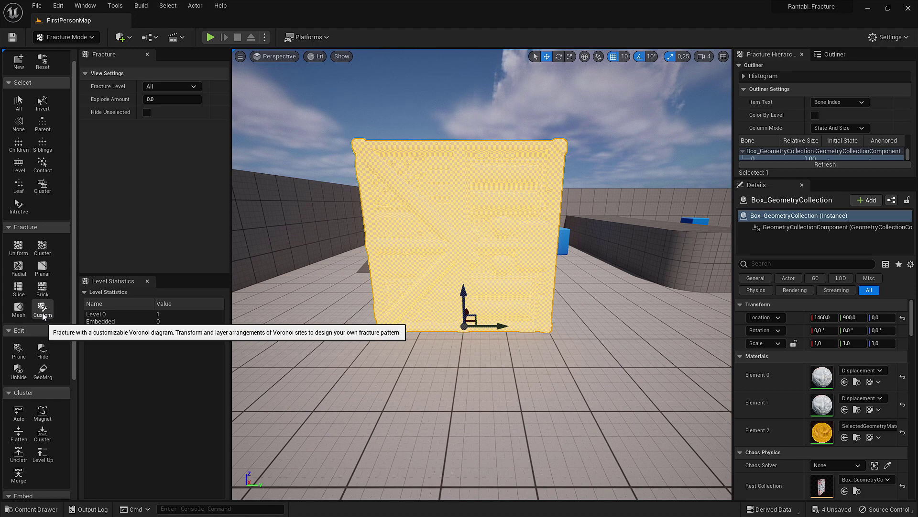
left_click(19, 246)
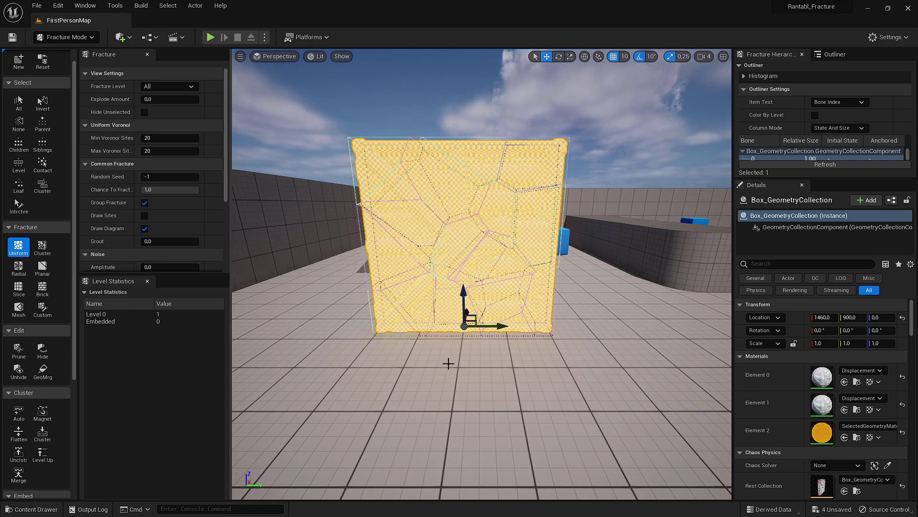
scroll(448, 177, "up", 3)
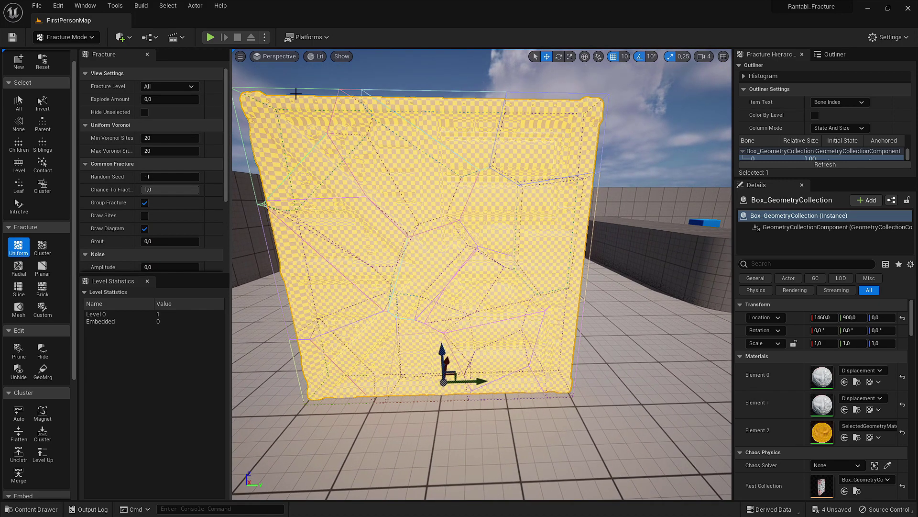
right_click_drag(295, 94, 372, 175)
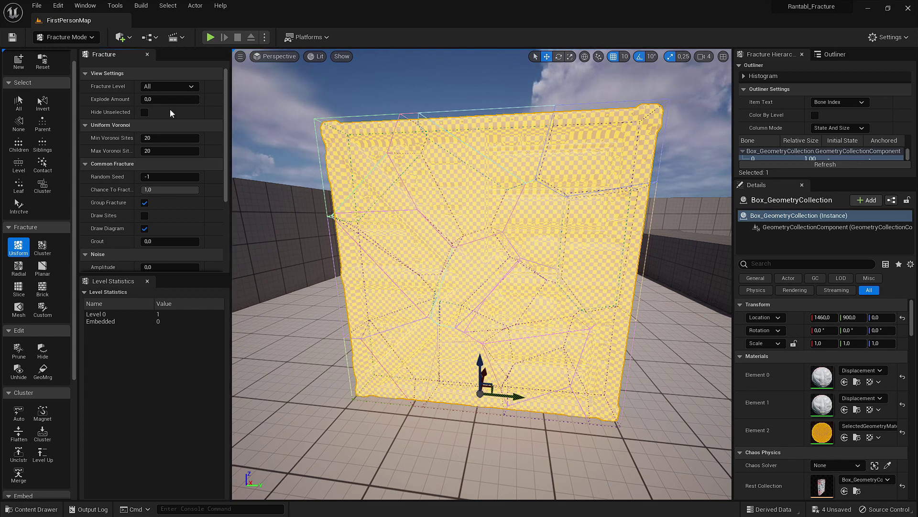
Review the Fracture Level choices and begin editing Min Voronoi Sites.
scroll(179, 133, "down", 2)
scroll(178, 144, "down", 2)
scroll(180, 157, "down", 1)
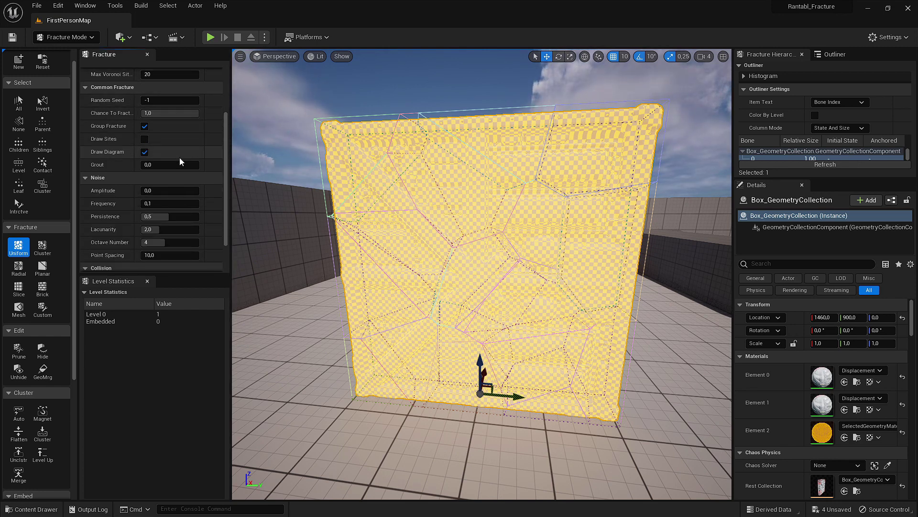
scroll(179, 157, "up", 5)
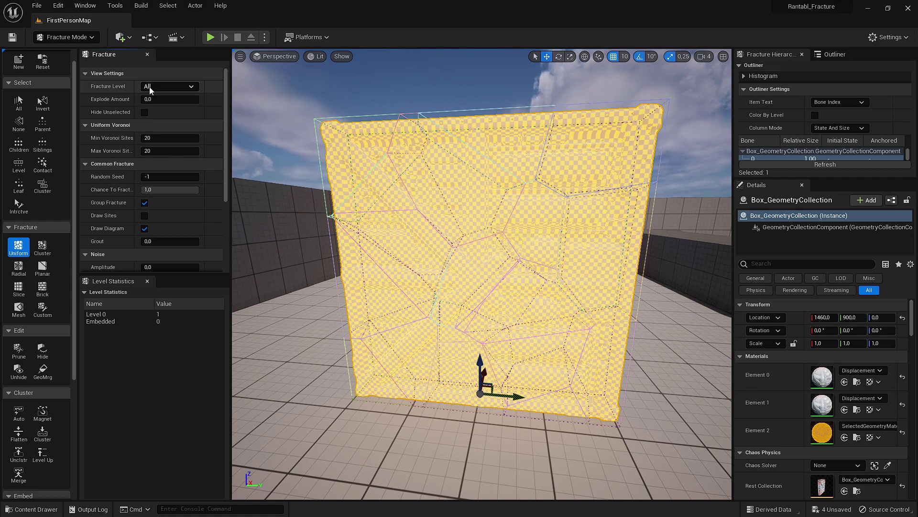
left_click(150, 88)
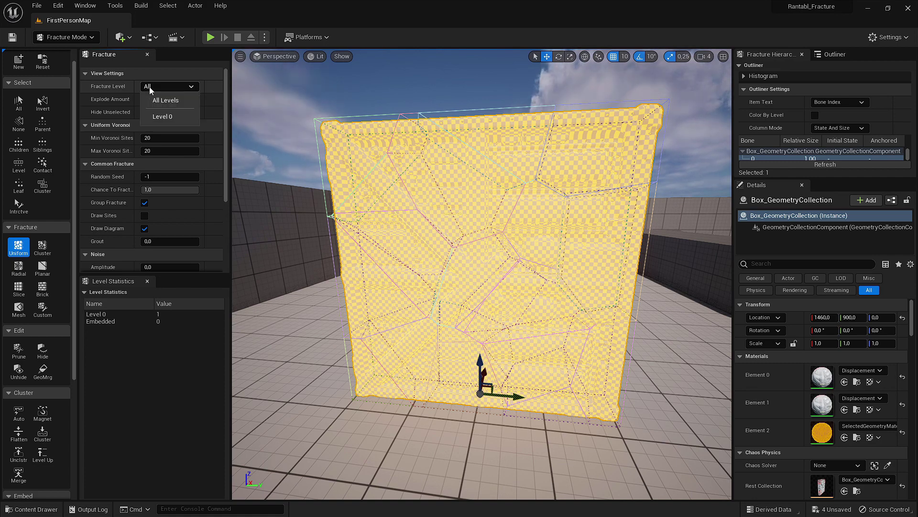
left_click(155, 97)
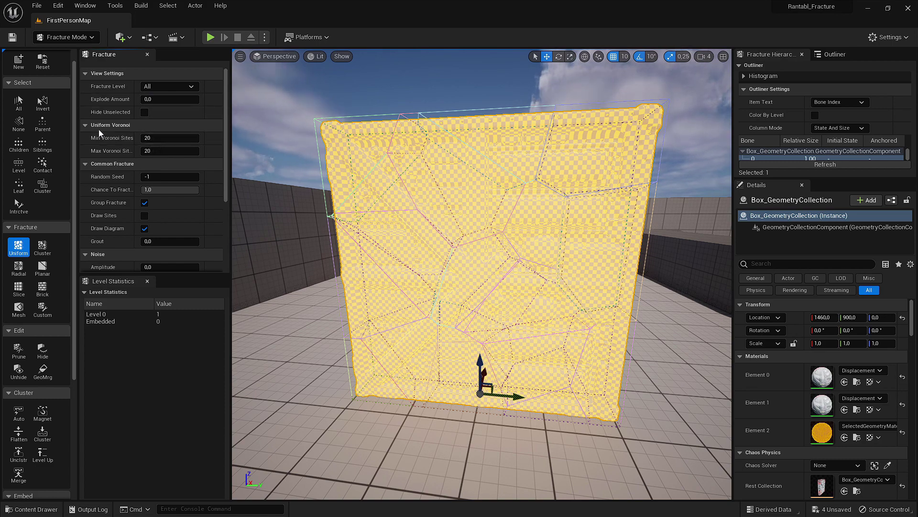
left_click(148, 138)
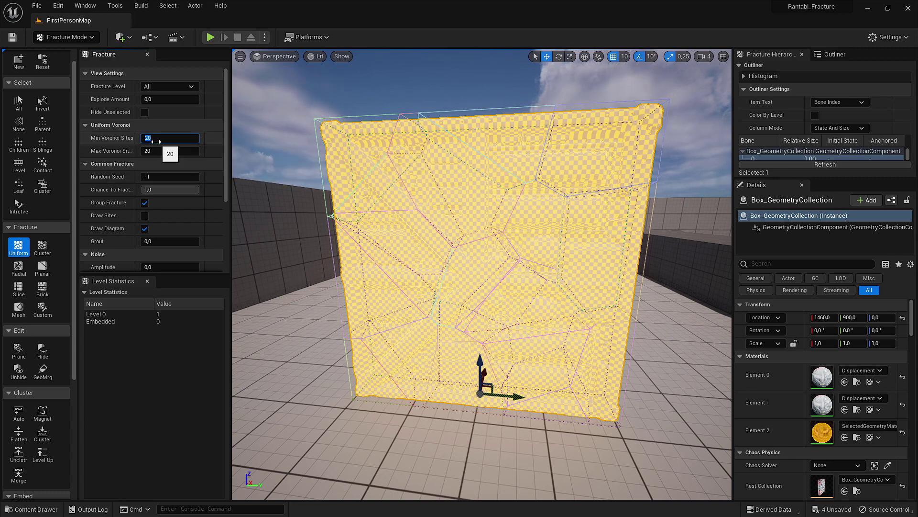
Raise Min Voronoi Sites to 50 for a denser preview and scroll down the Fracture panel.
type("50")
key("Return")
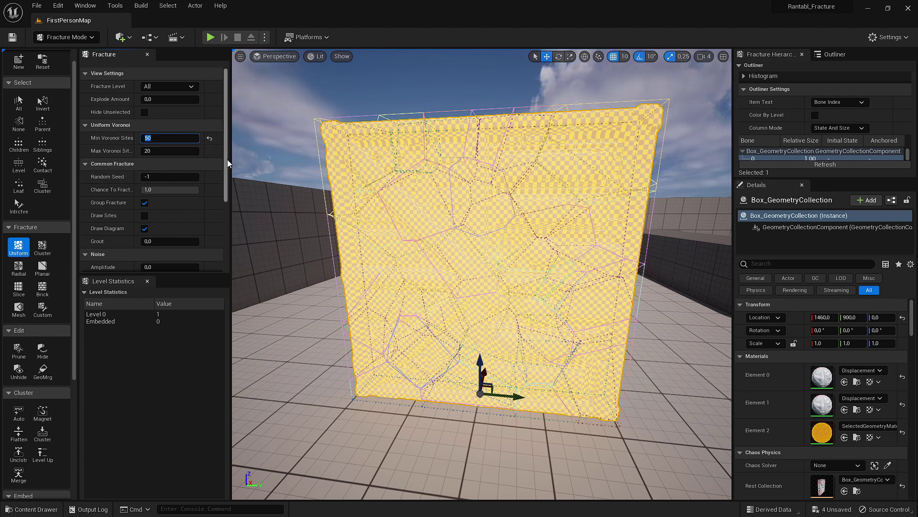
left_click_drag(228, 159, 228, 210)
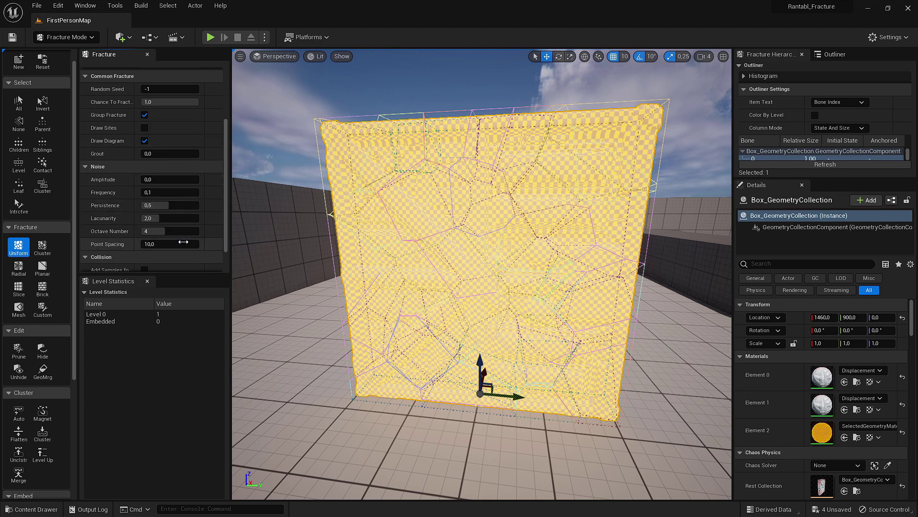
left_click_drag(225, 233, 225, 256)
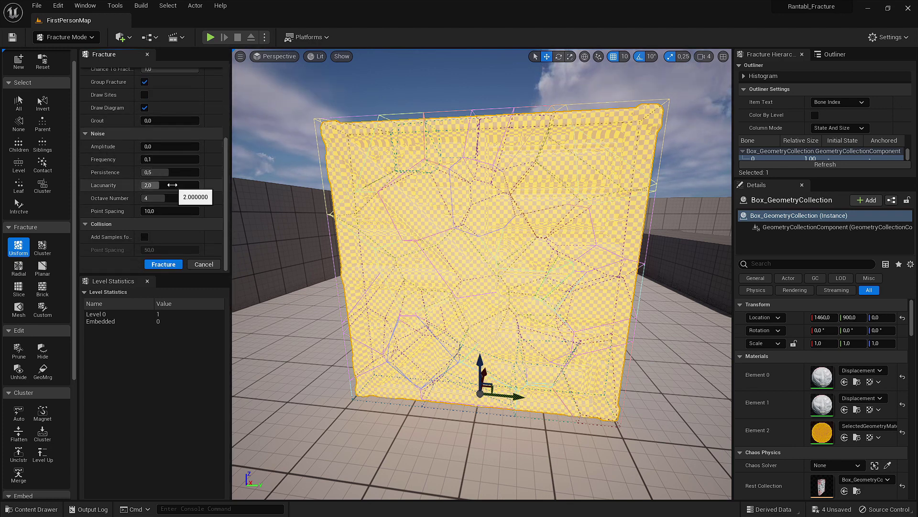
scroll(173, 185, "up", 5)
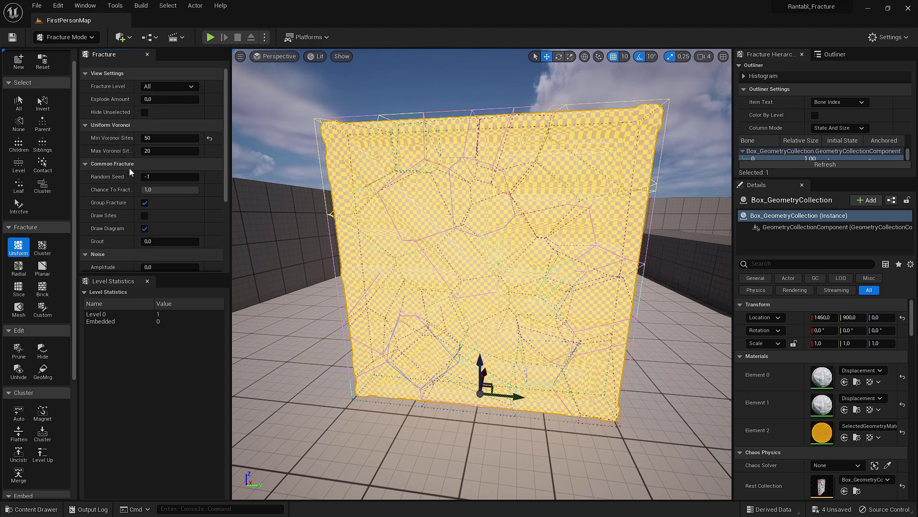
scroll(133, 189, "down", 1)
scroll(133, 189, "down", 3)
scroll(158, 230, "down", 3)
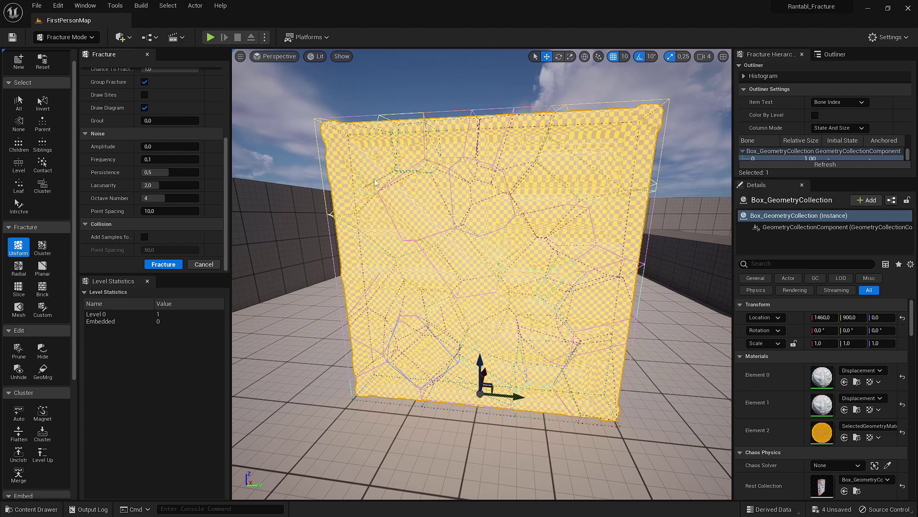
left_click(168, 265)
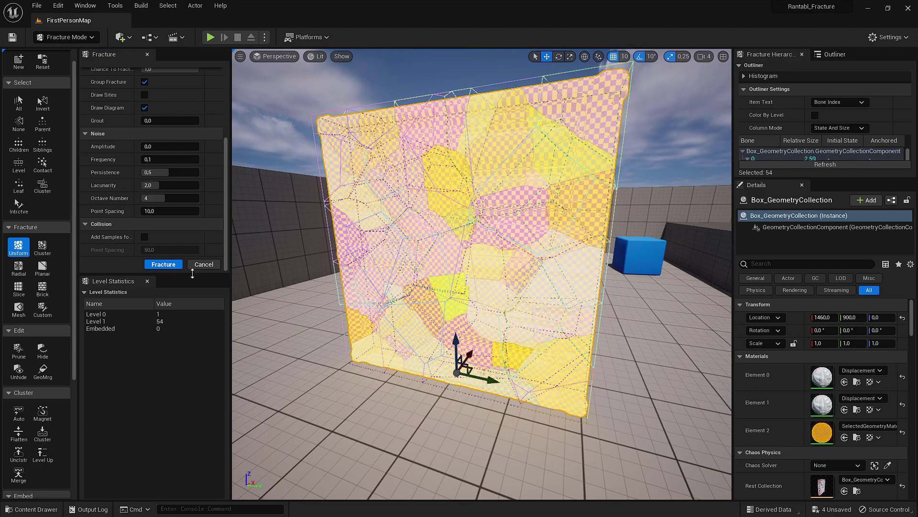
mouse_move(438, 267)
left_mouse_down("alt")
mouse_move(478, 267)
mouse_move(437, 267)
left_mouse_up("alt")
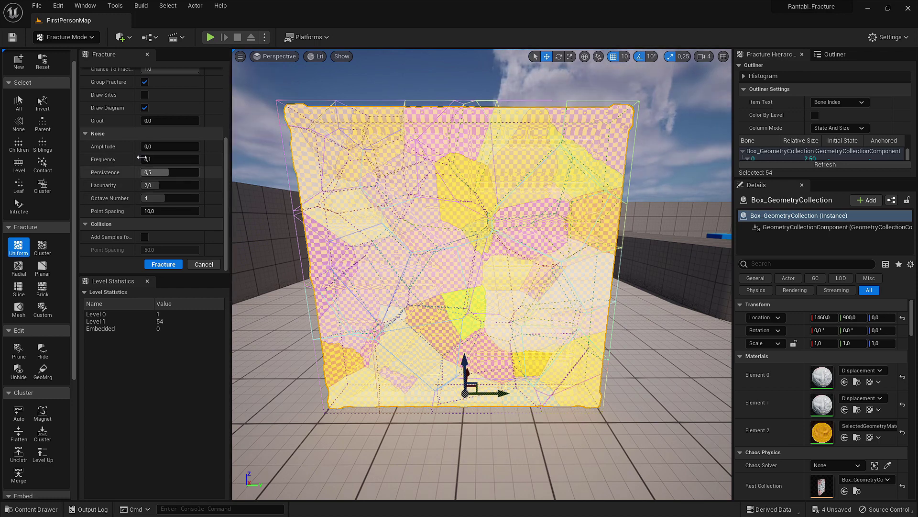
left_click(66, 38)
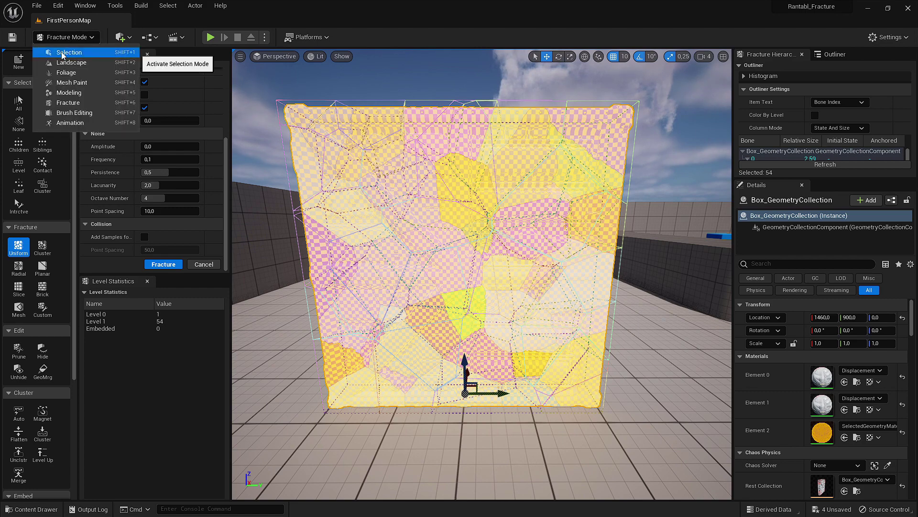
Return to Selection mode and place a second Box_GeometryCollection from the Content folder.
left_click(61, 52)
scroll(575, 197, "down", 5)
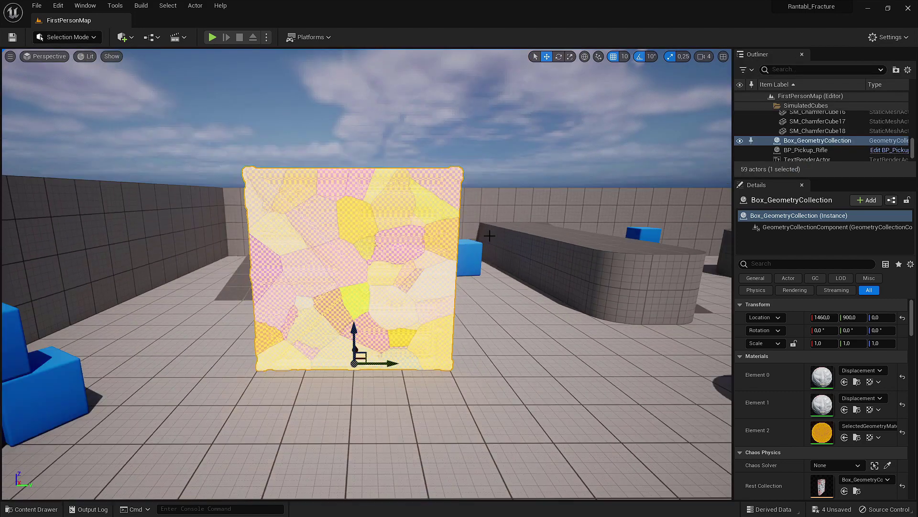
left_click(31, 509)
left_click(58, 417)
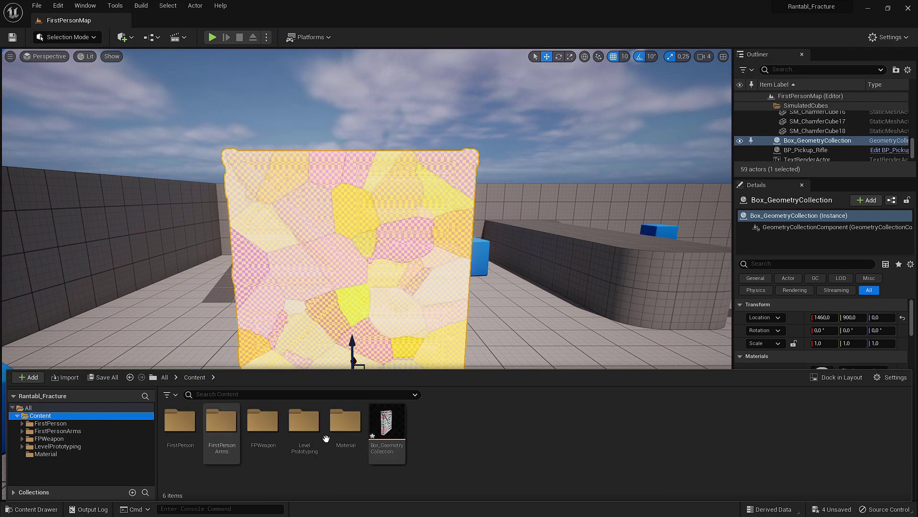
left_click_drag(385, 431, 597, 356)
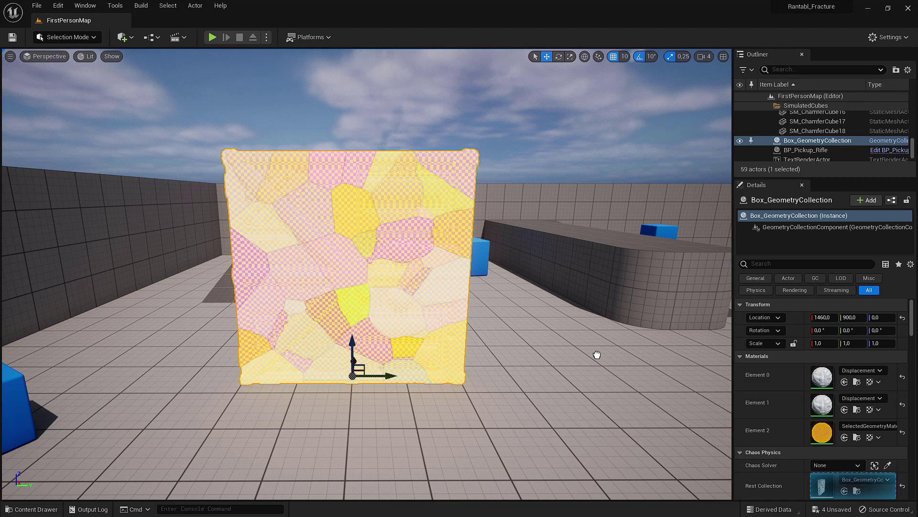
left_click_drag(597, 354, 597, 355)
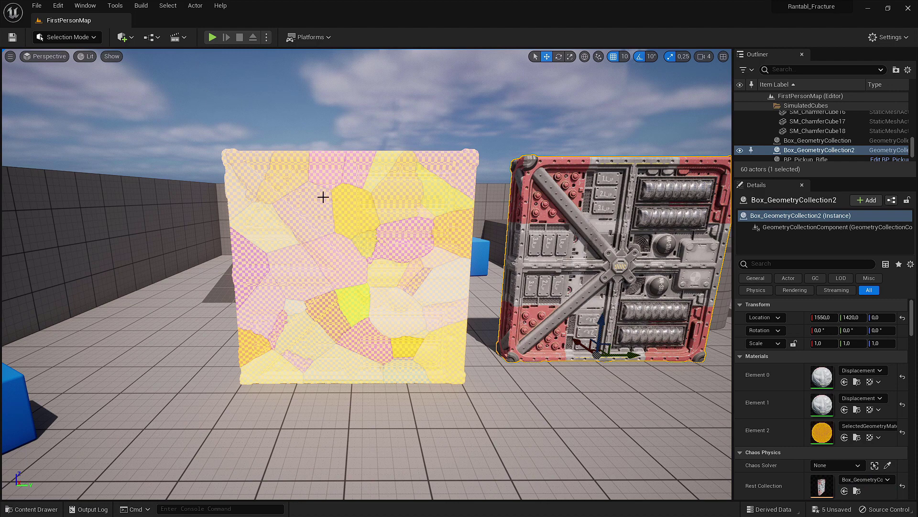
Move the original fractured box to Location Y 790 beside the new copy.
left_click(317, 223)
left_click_drag(391, 373, 350, 331)
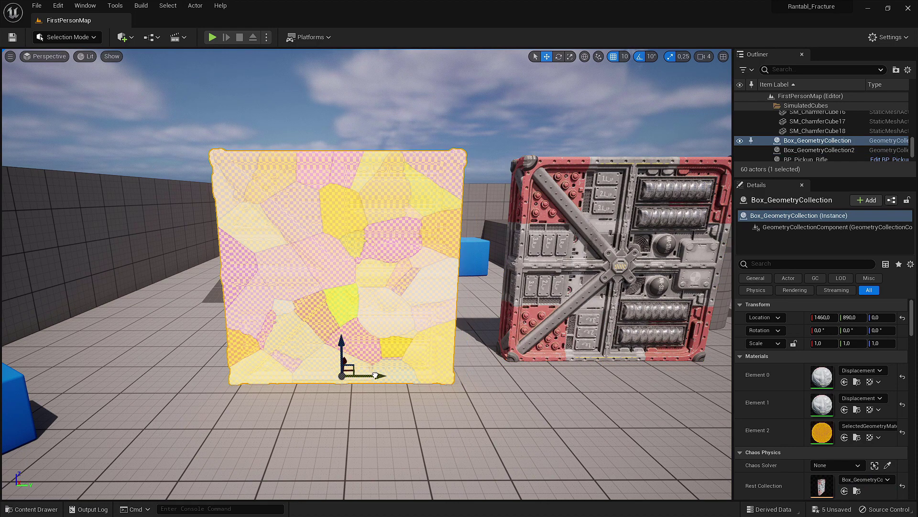
left_click_drag(390, 133, 343, 100)
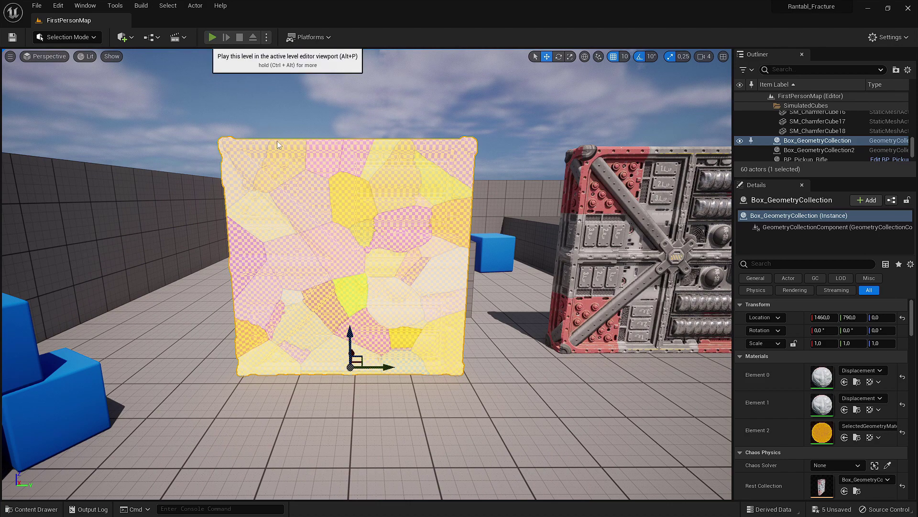
key("alt+p")
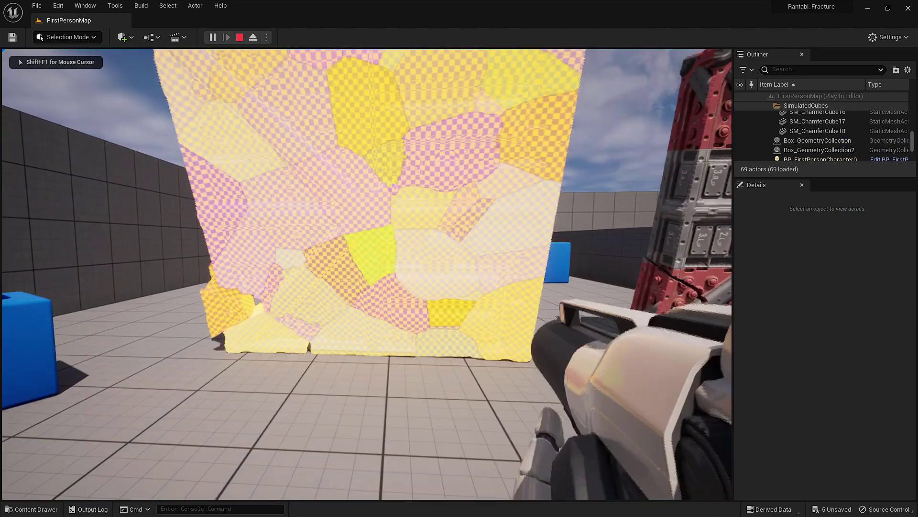
key("s")
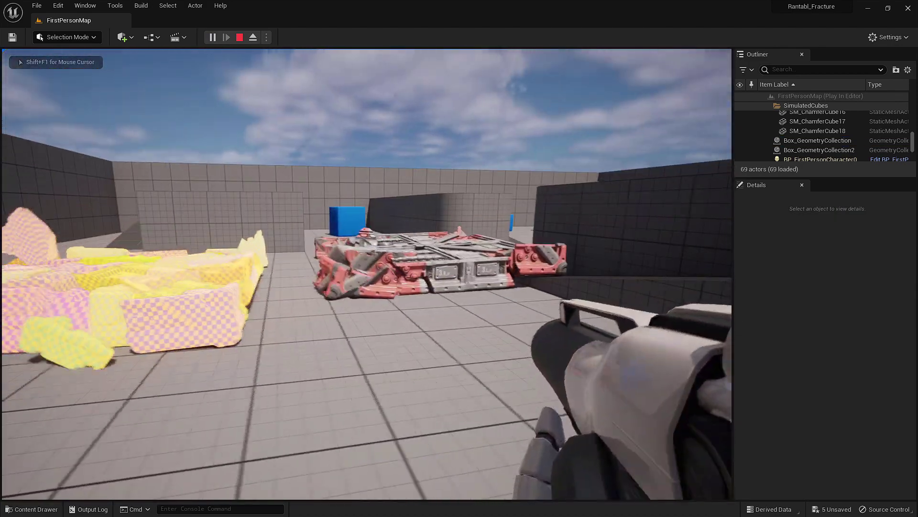
key("Escape")
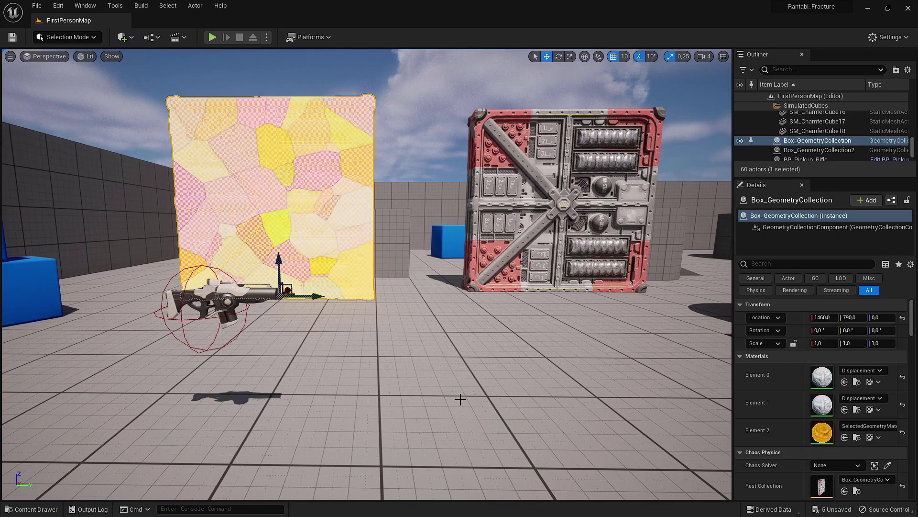
mouse_move(460, 399)
middle_mouse_down()
mouse_move(455, 359)
mouse_move(263, 418)
middle_mouse_up()
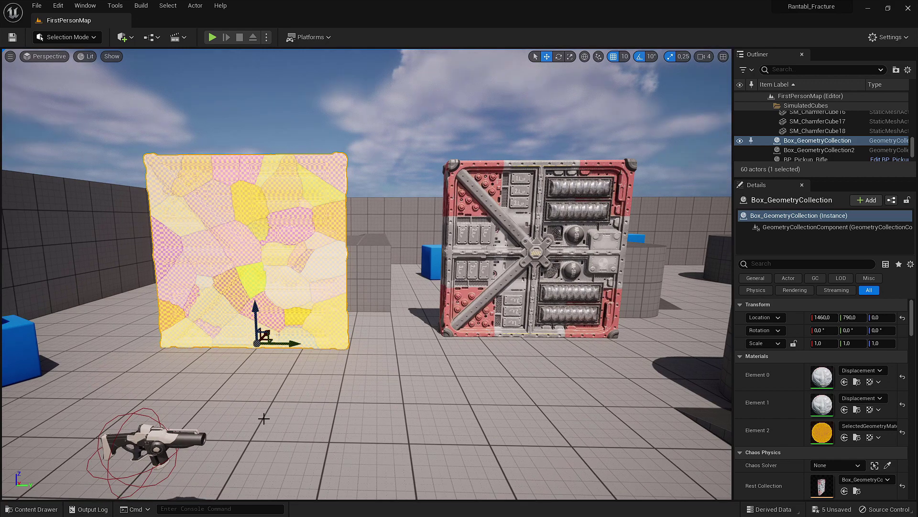
Enable Show Engine Content in the Content Drawer's settings so the Engine folder appears.
left_click(49, 510)
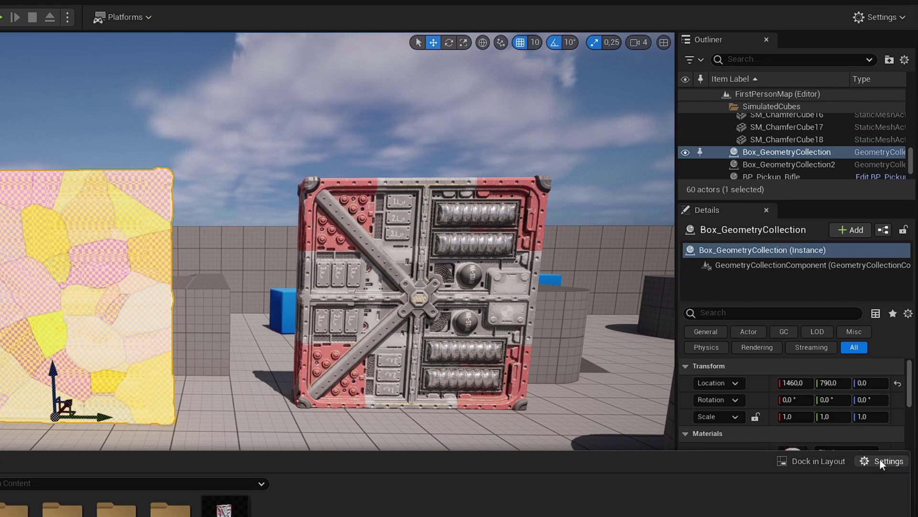
left_click(880, 460)
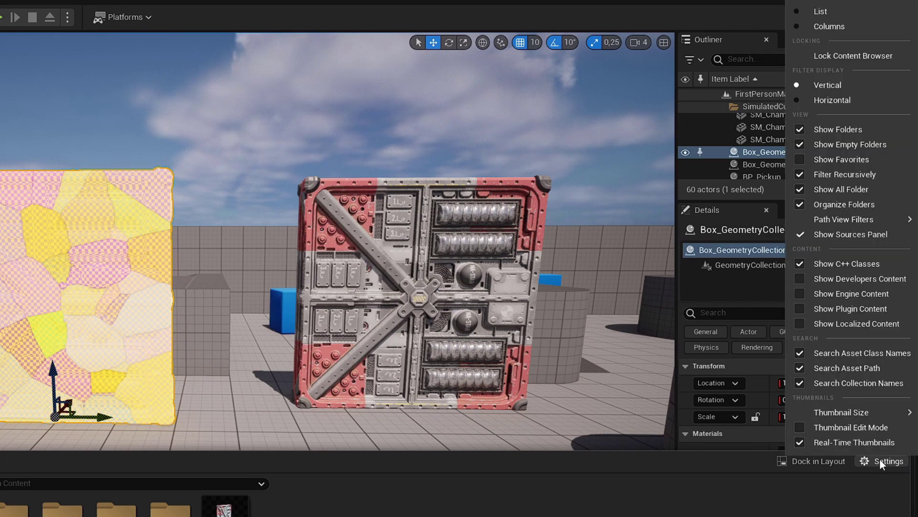
left_click(854, 293)
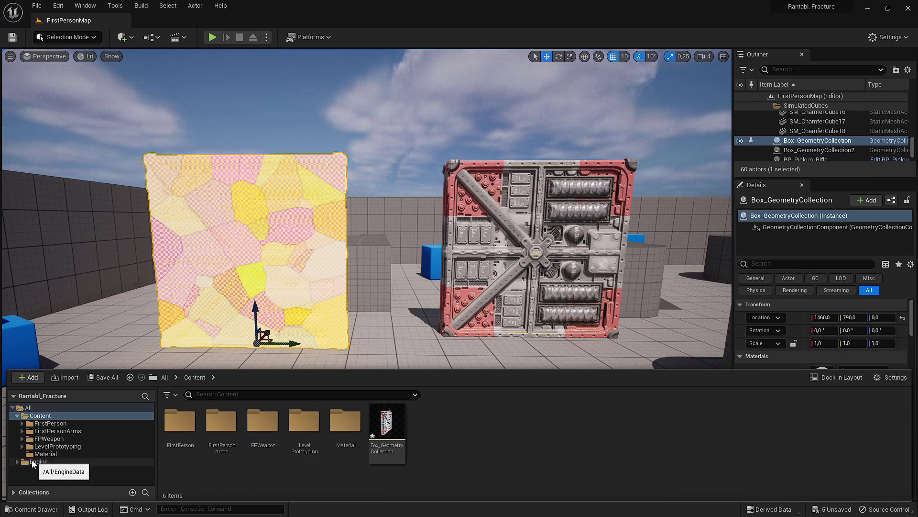
Search all folders for 'anchor' and place FS_AnchorField_Generic at the textured crate.
left_click(900, 378)
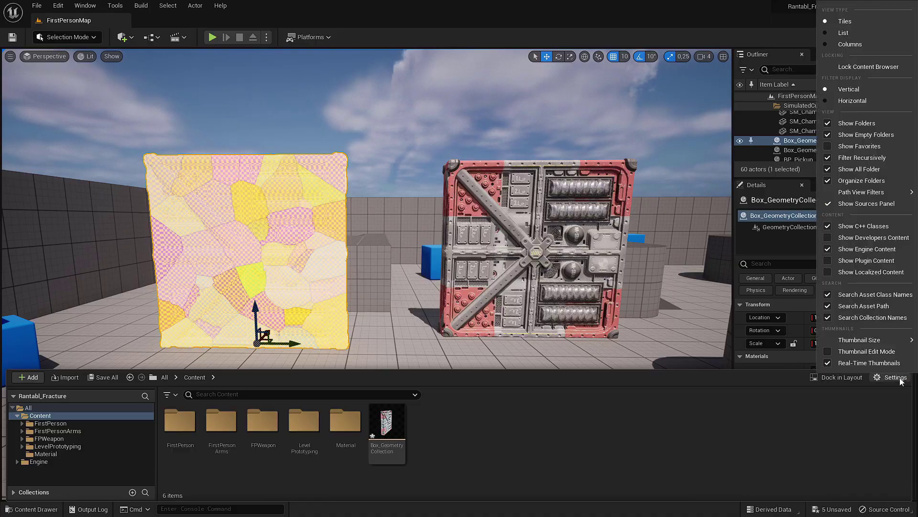
key("Escape")
left_click(248, 396)
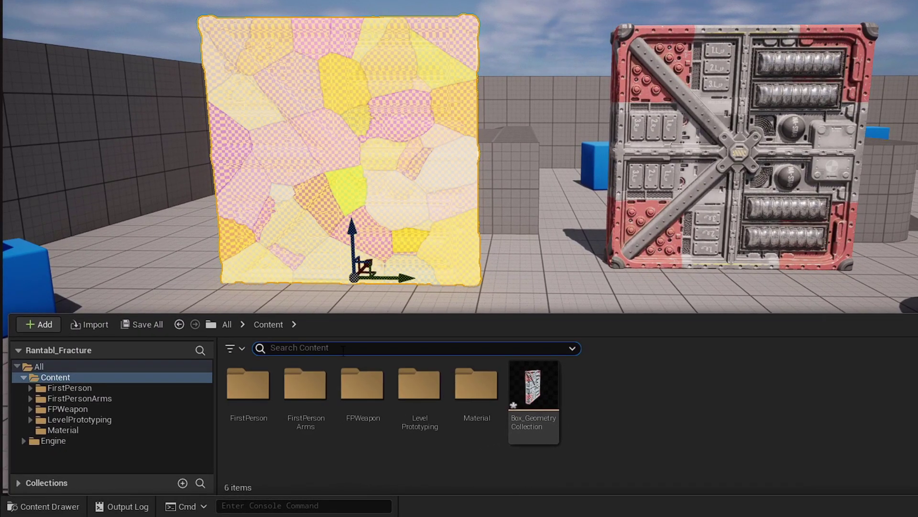
type("anchor")
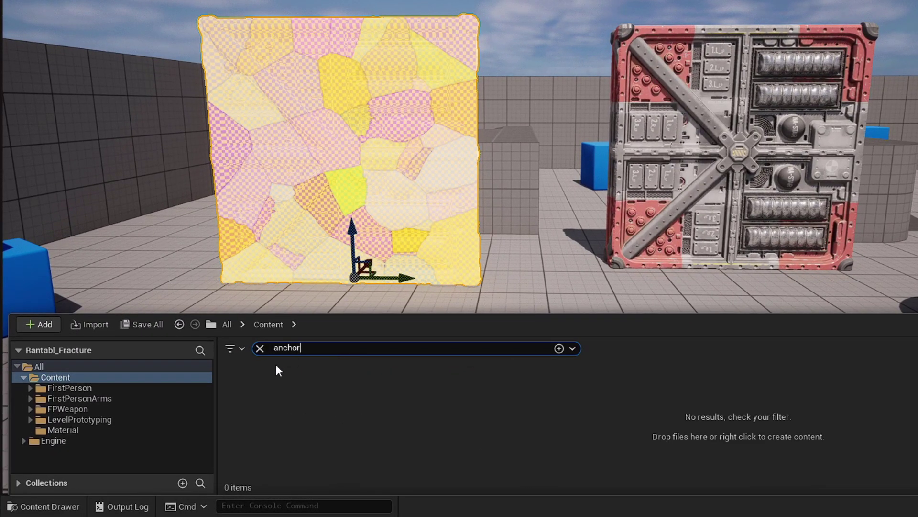
left_click(90, 367)
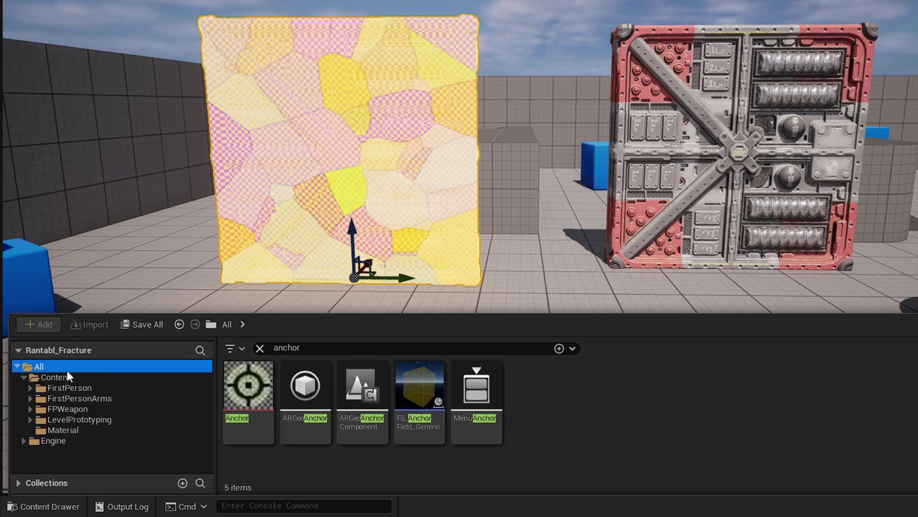
left_click_drag(35, 369, 52, 376)
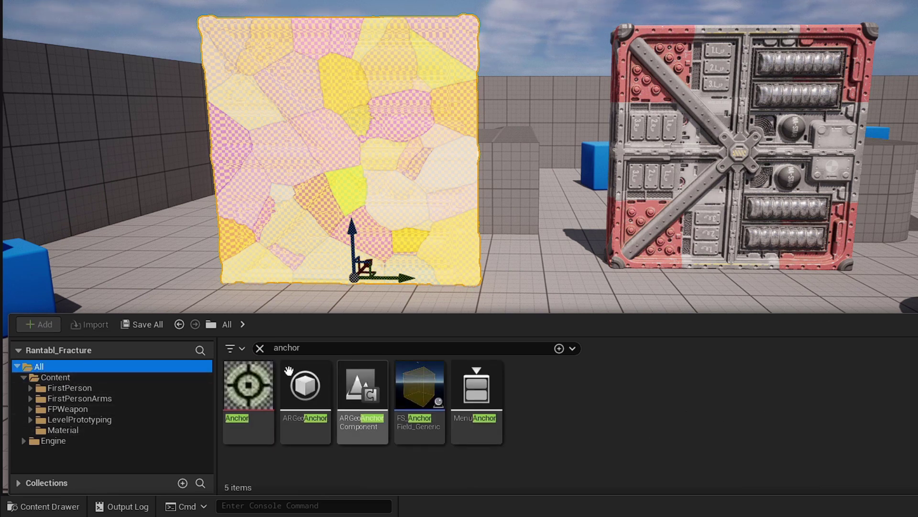
mouse_move(345, 367)
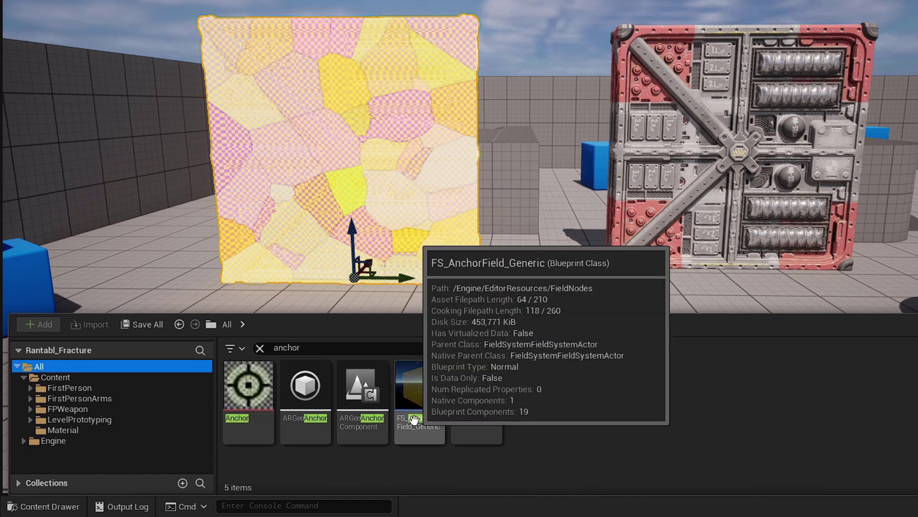
left_click(418, 428)
mouse_move(418, 427)
left_mouse_down()
mouse_move(513, 364)
mouse_move(450, 337)
mouse_move(545, 308)
mouse_move(533, 285)
left_mouse_up()
Scale the anchor field to 2.0 by 5.25 and raise it to Z 80 across the crate's base.
key("r")
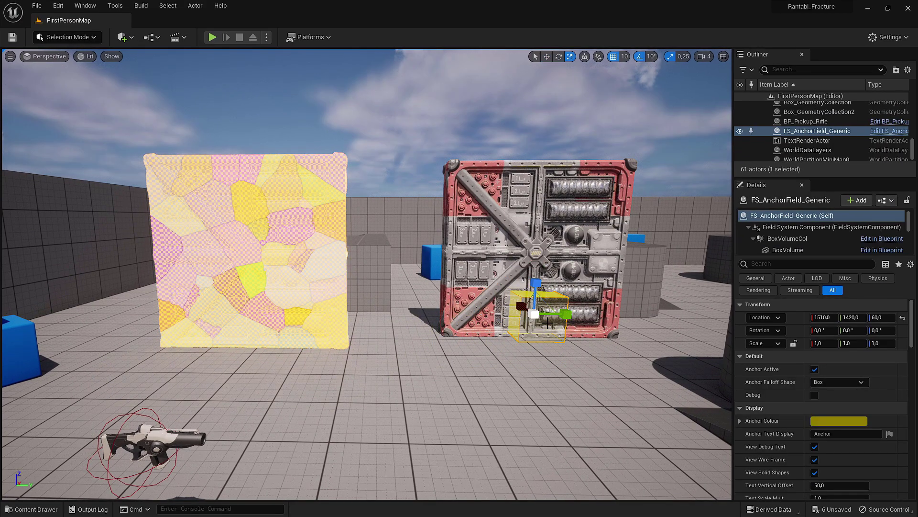
left_click_drag(566, 314, 617, 316)
key("w")
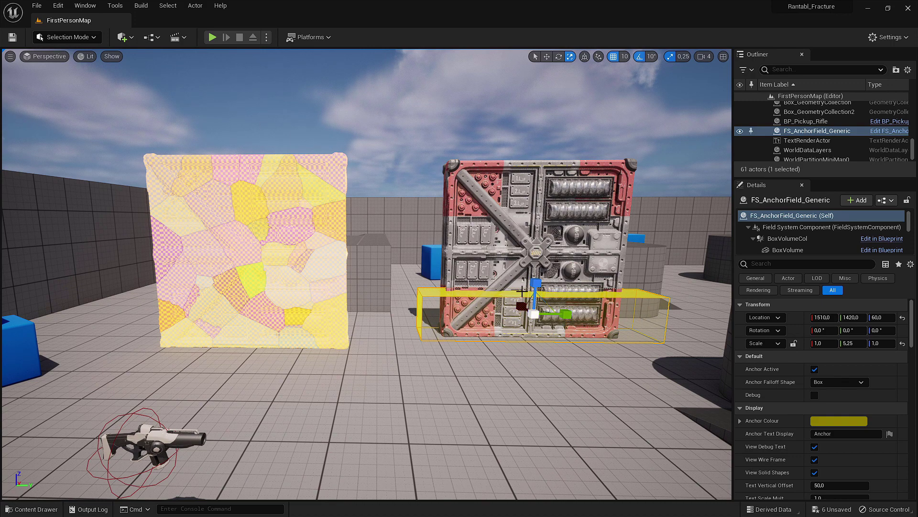
left_click_drag(536, 282, 518, 224)
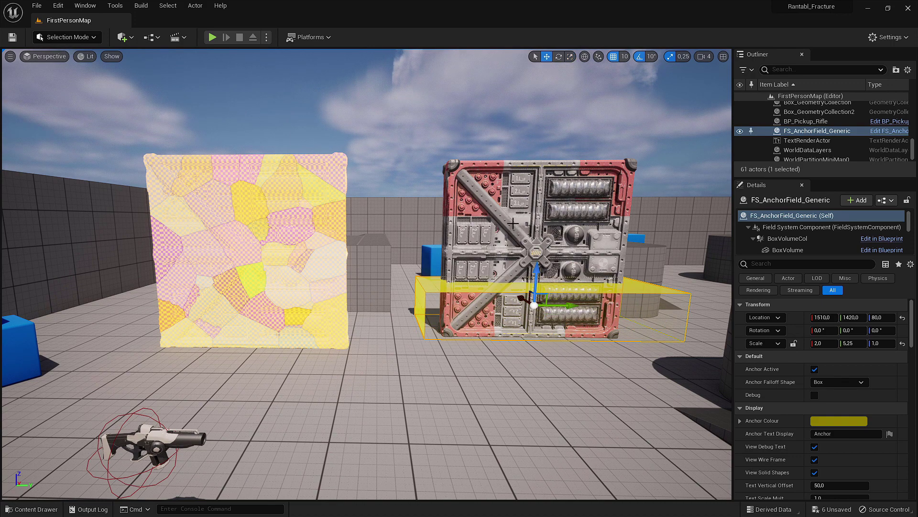
left_click(513, 223)
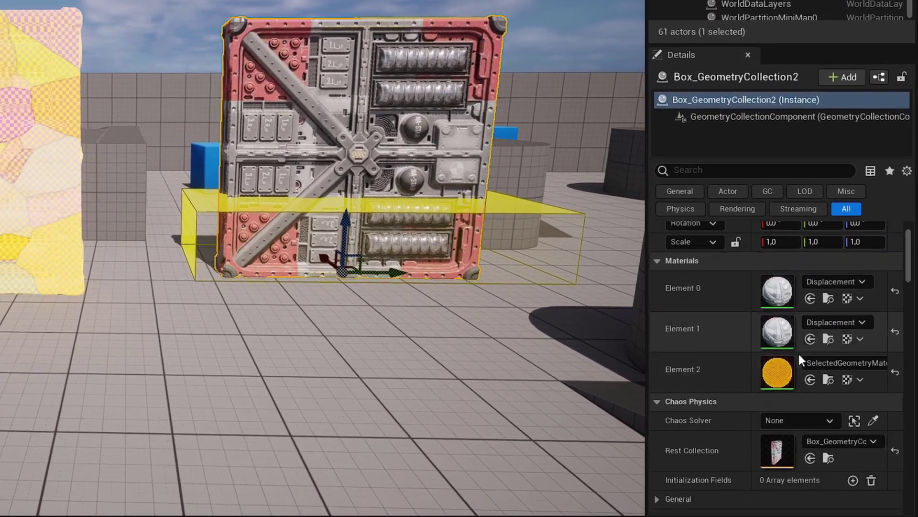
Add FS_AnchorField_Generic as Box_GeometryCollection2's single Chaos Physics initialization field.
scroll(839, 393, "down", 1)
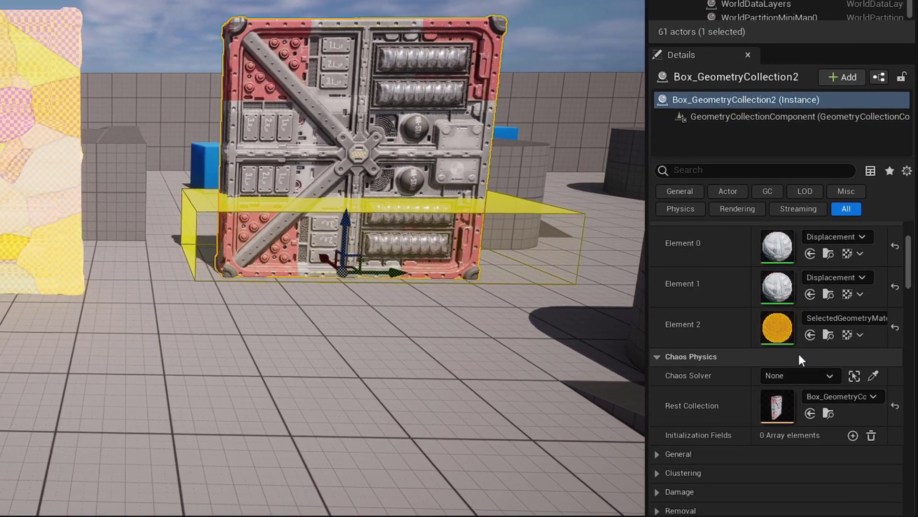
scroll(796, 356, "down", 1)
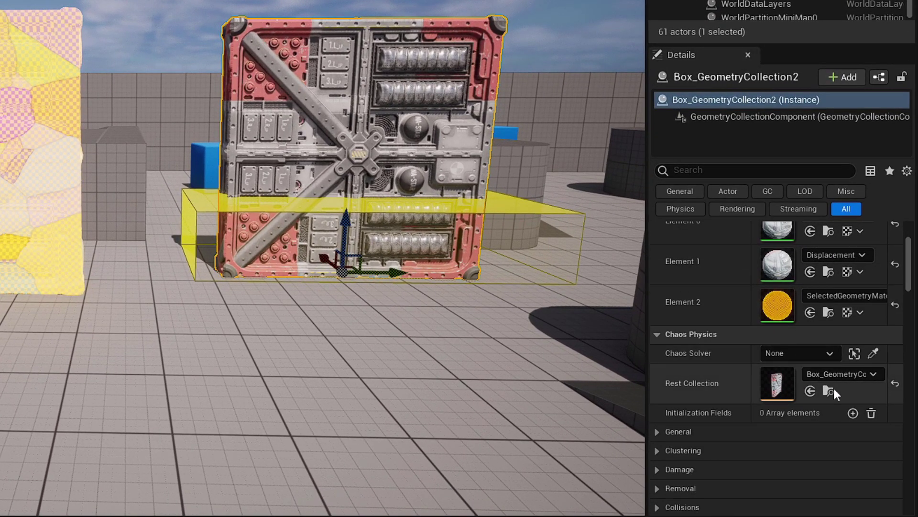
left_click(853, 413)
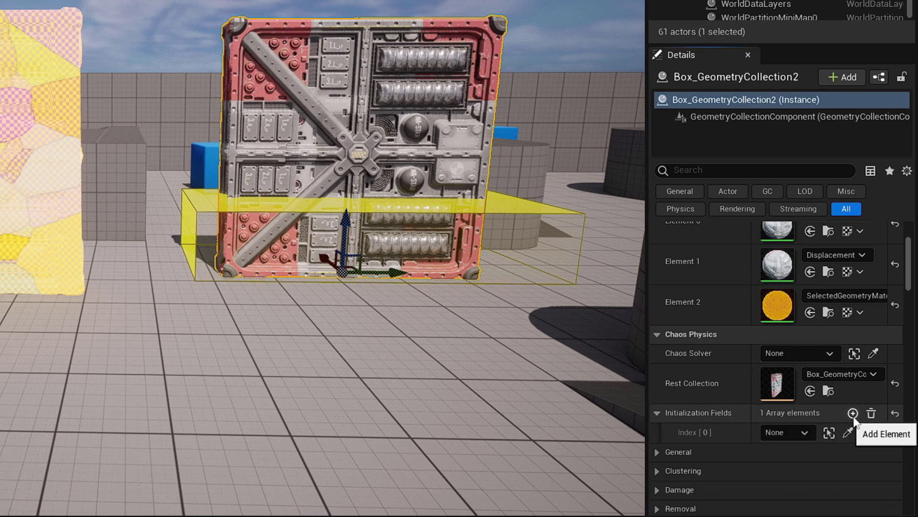
left_click(808, 432)
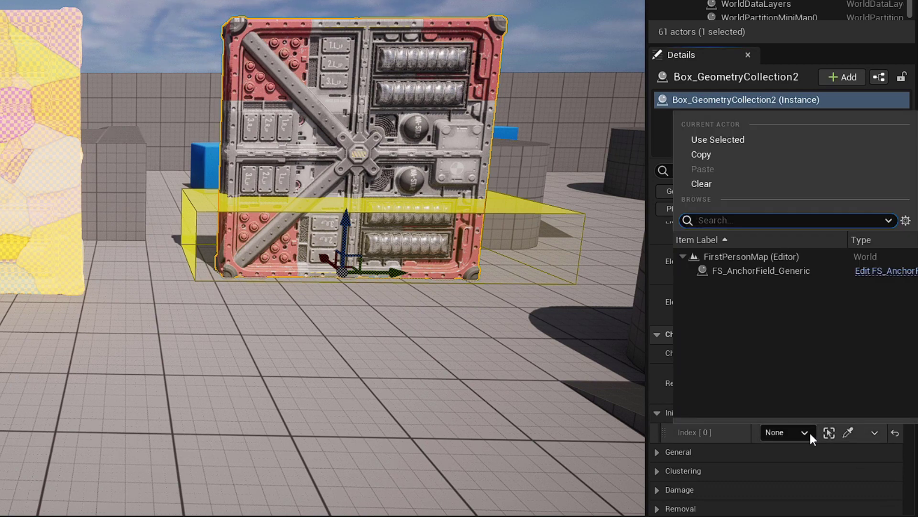
left_click(722, 270)
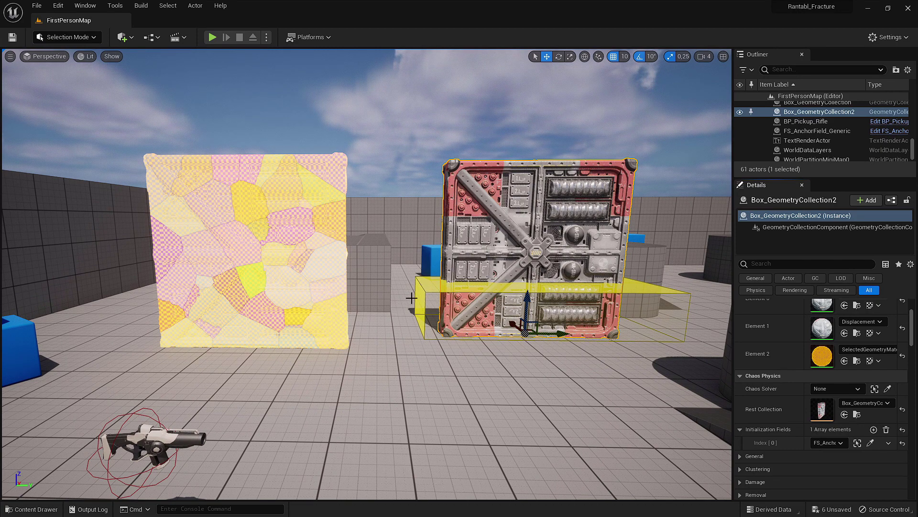
left_click(41, 509)
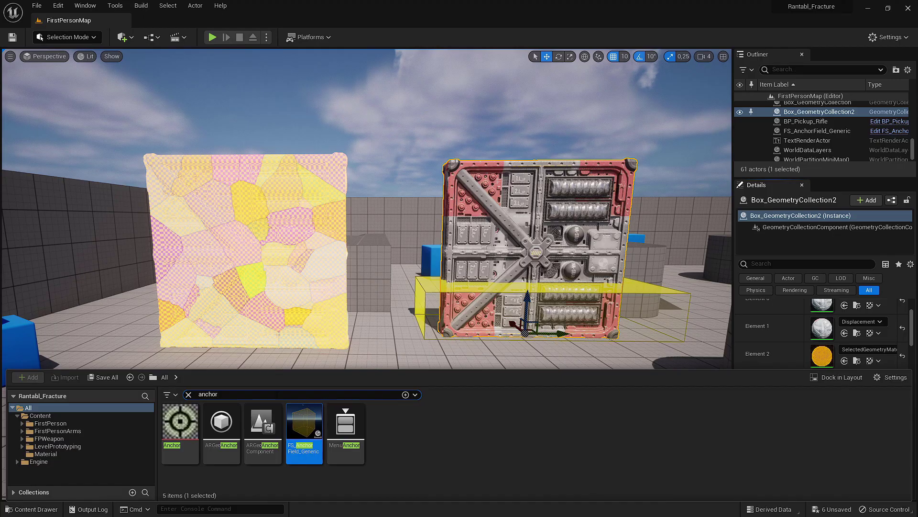
type("mas")
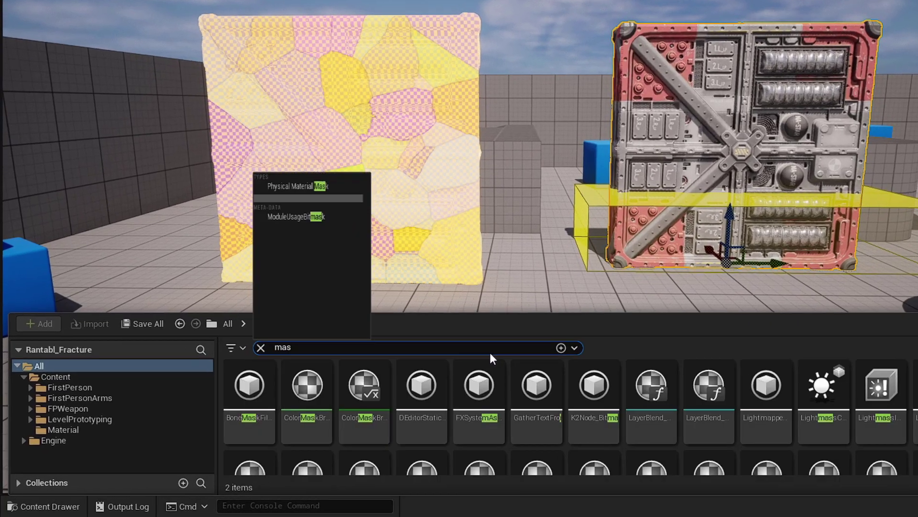
type("terfiel")
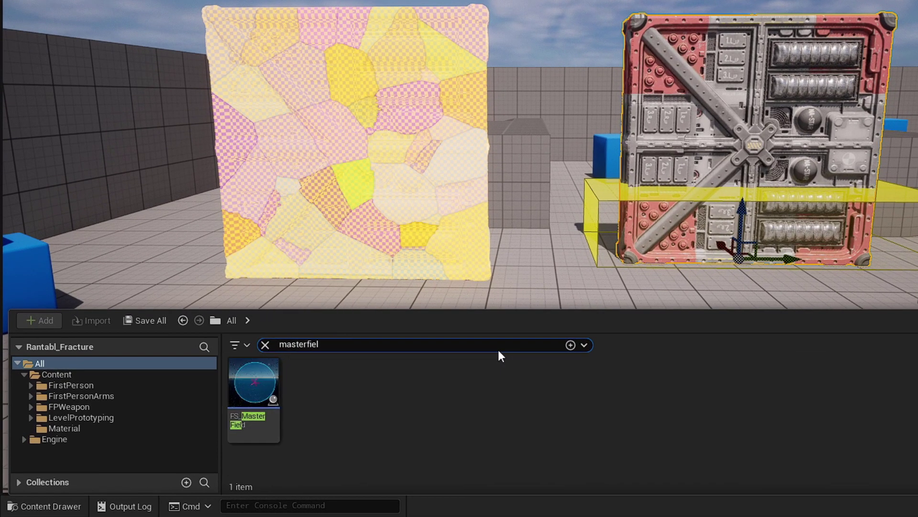
left_click_drag(232, 397, 534, 169)
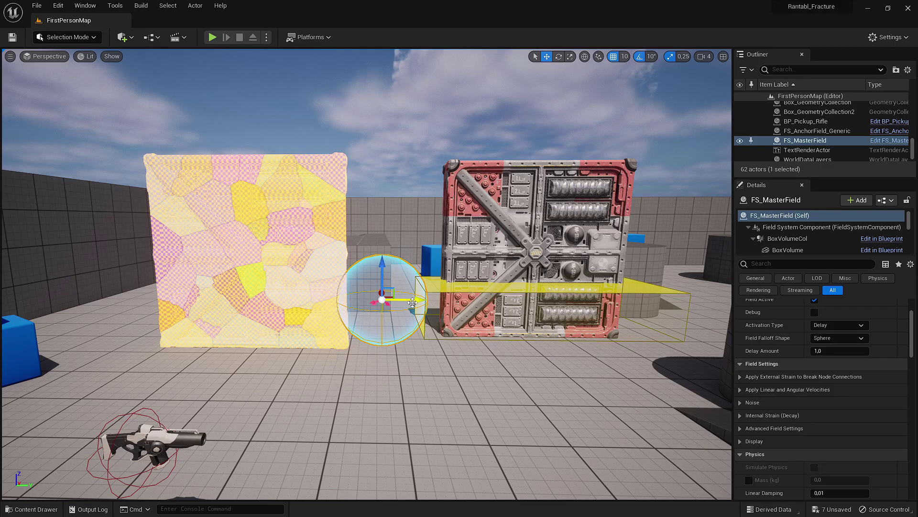
left_click_drag(413, 302, 421, 302)
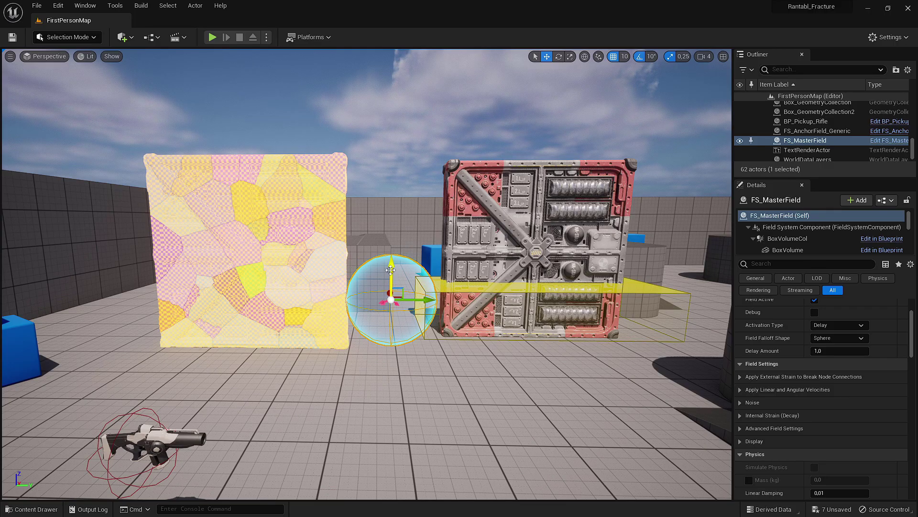
left_click_drag(391, 270, 392, 206)
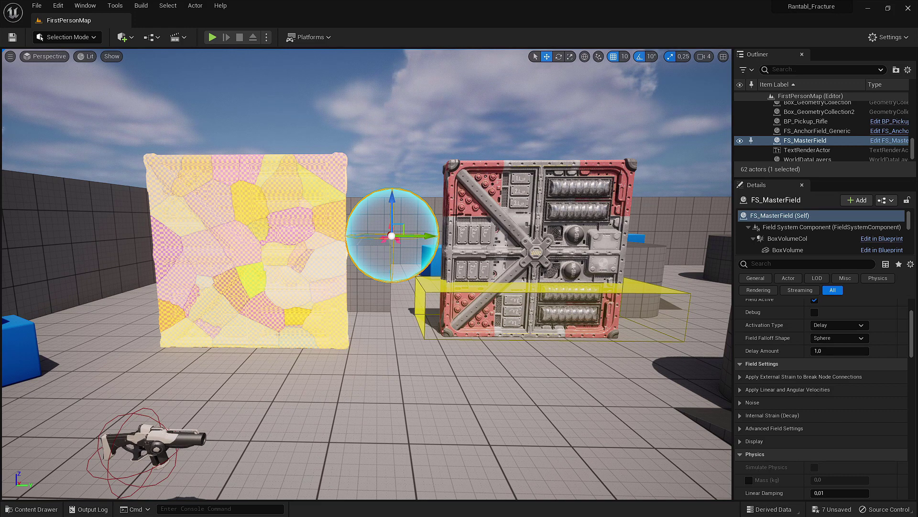
key("Delete")
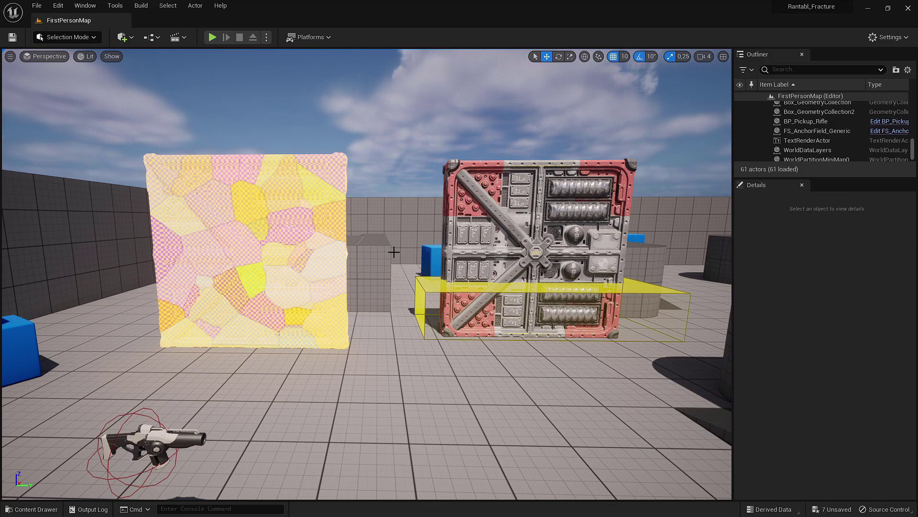
left_click(414, 274)
key("f")
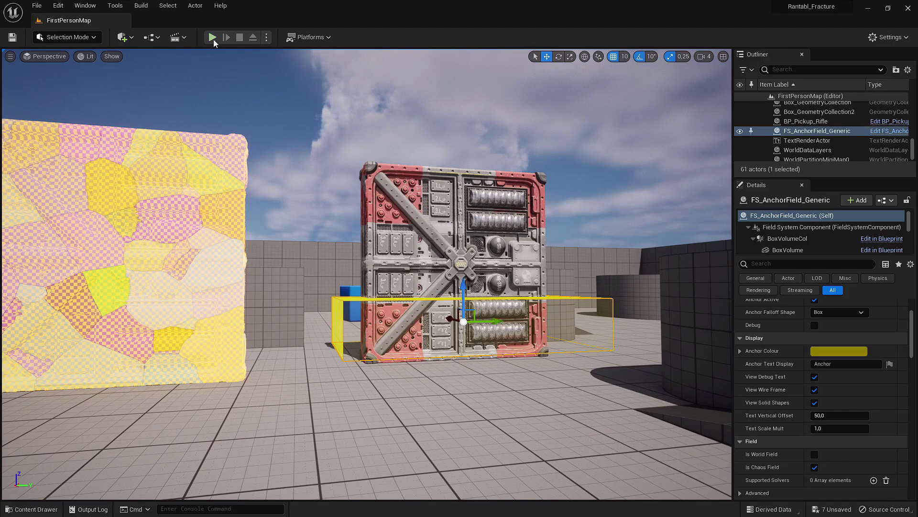
left_click(213, 39)
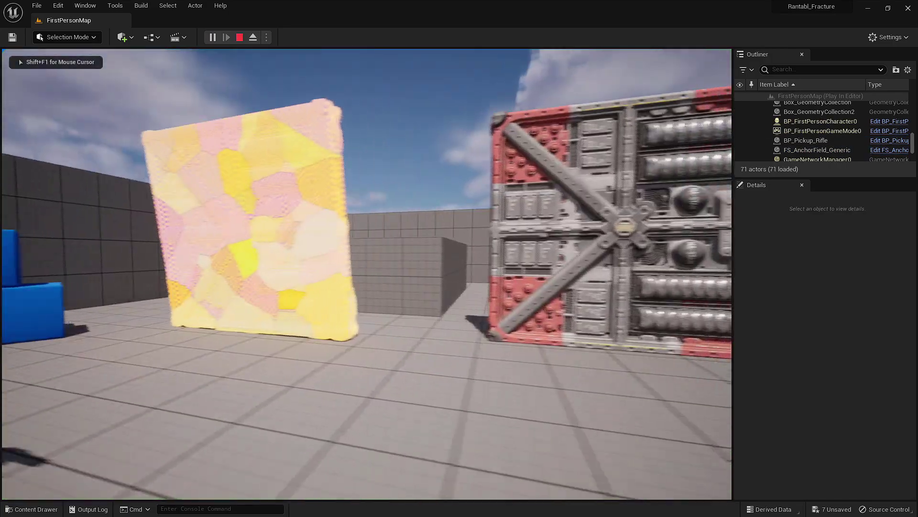
key("s")
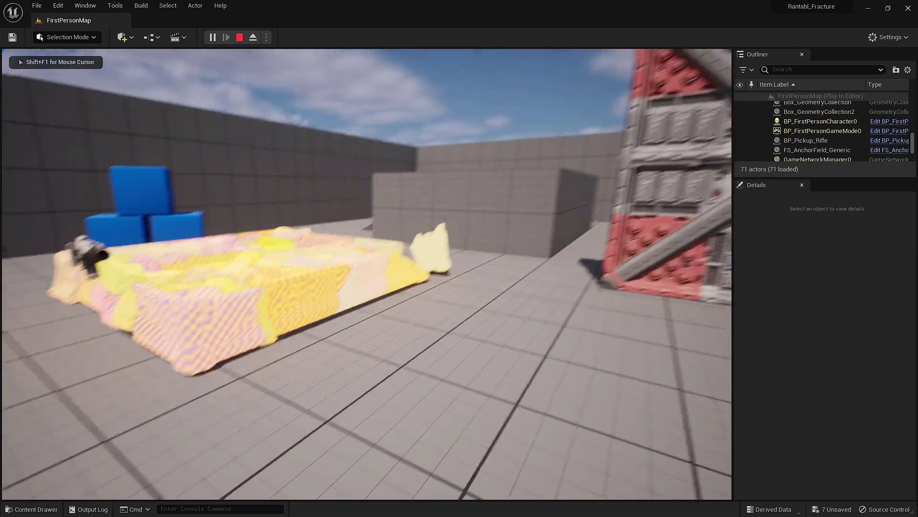
key("s")
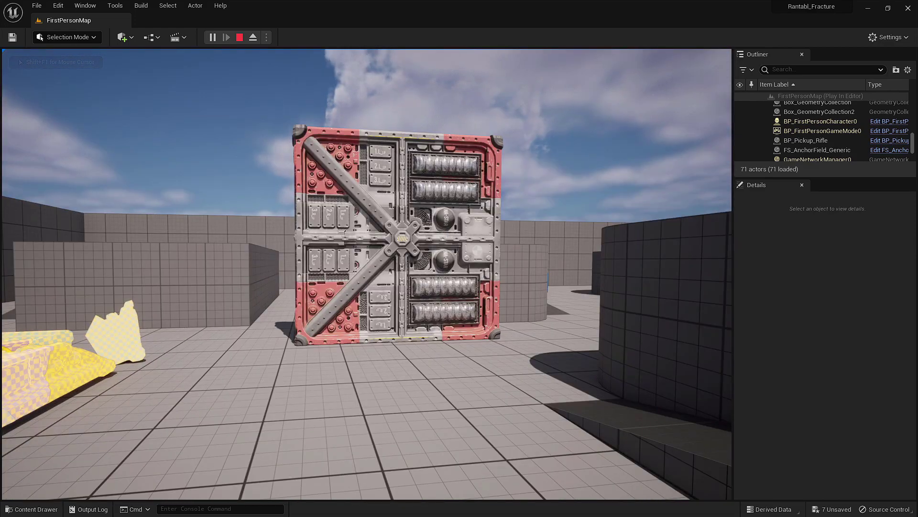
key("s")
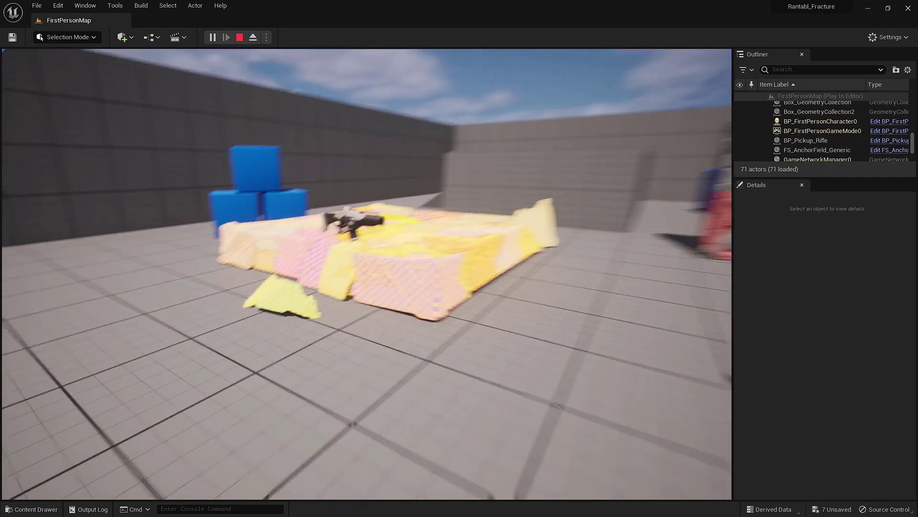
key("w")
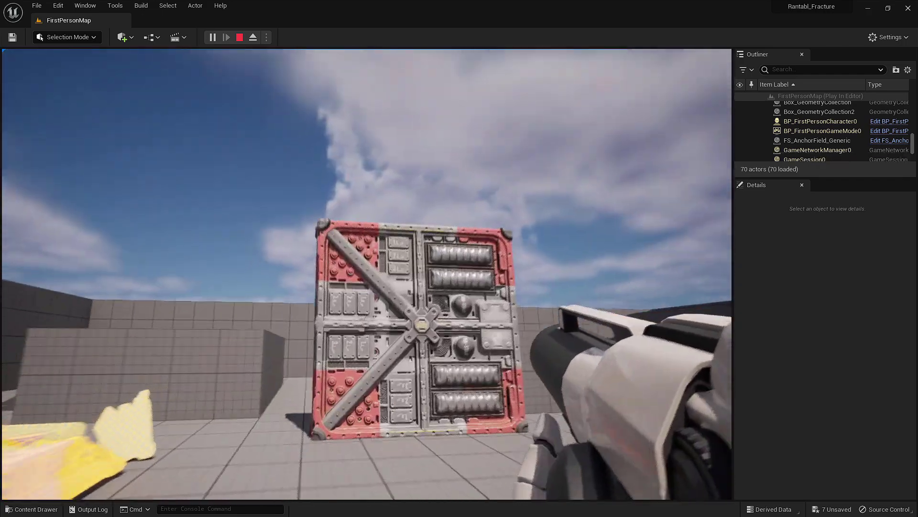
left_click(367, 274)
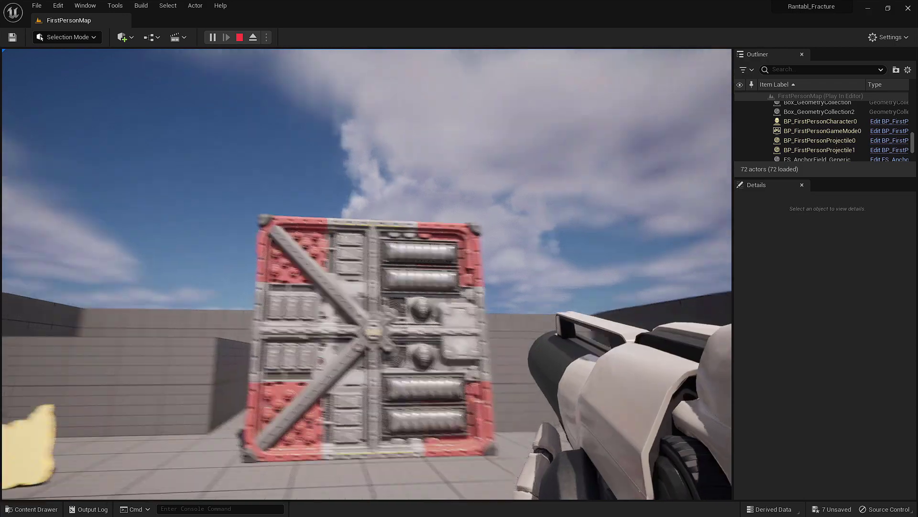
left_click(367, 275)
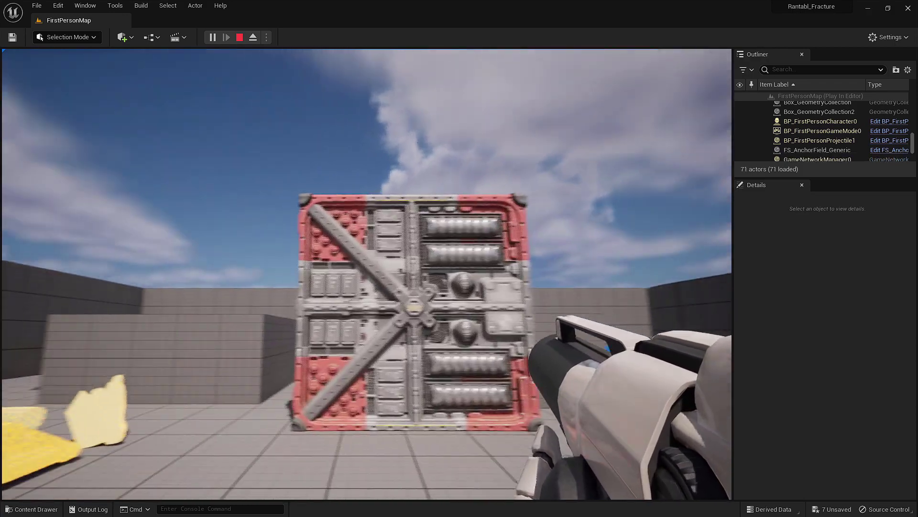
Stop playing and open BP_FirstPersonProjectile from the FirstPerson/Blueprints folder.
key("Escape")
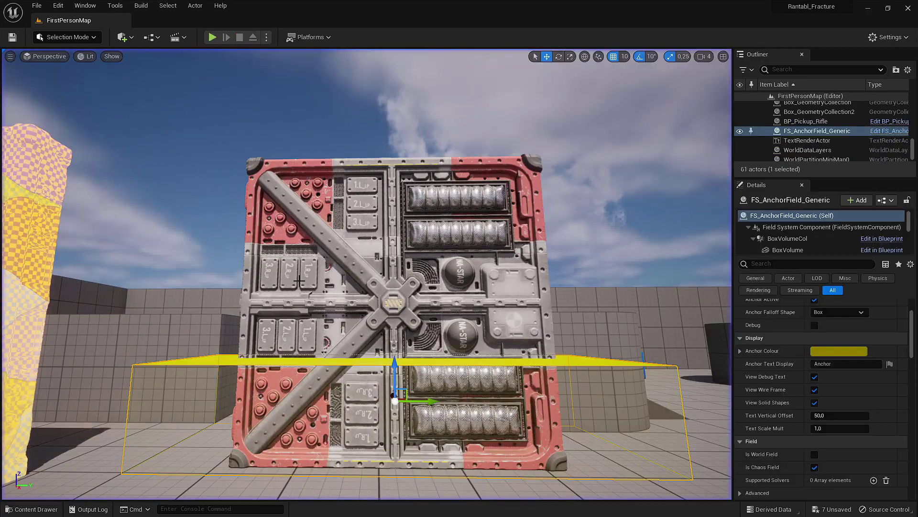
right_click_drag(299, 280, 330, 287)
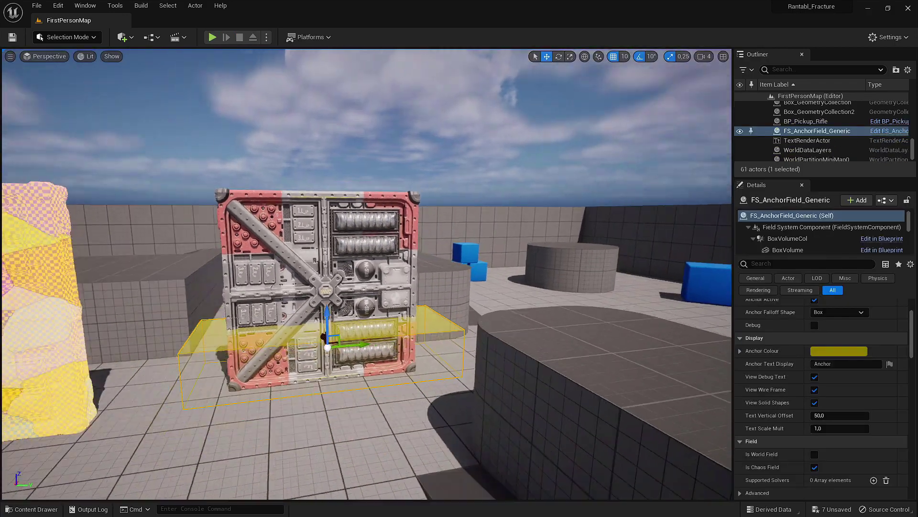
right_click_drag(301, 248, 300, 249)
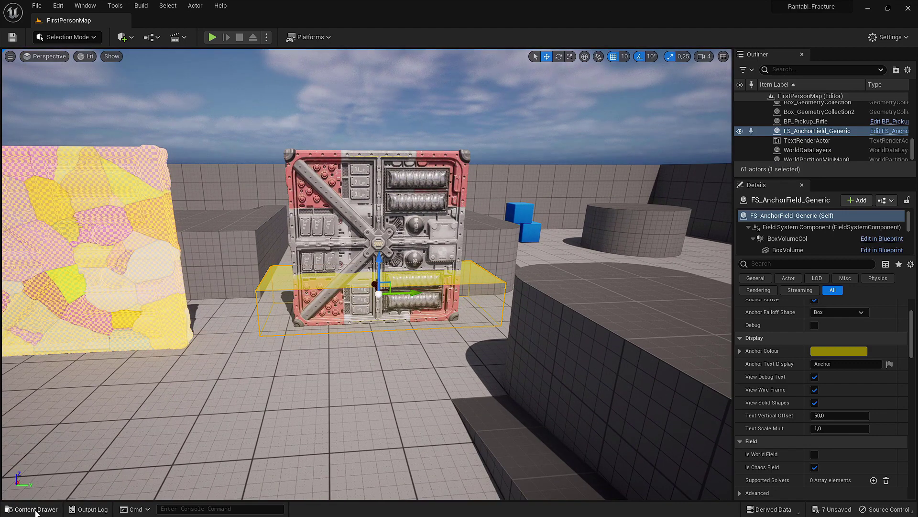
left_click(36, 509)
left_click(53, 430)
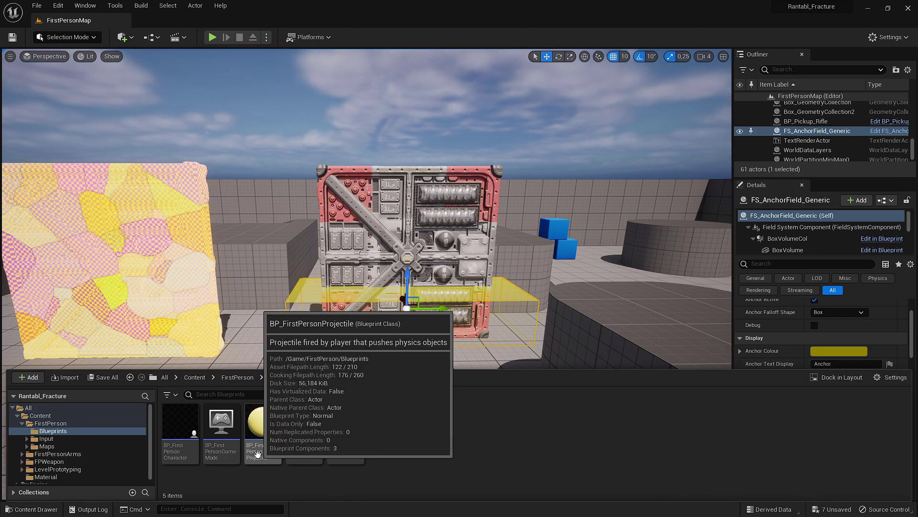
double_click(257, 454)
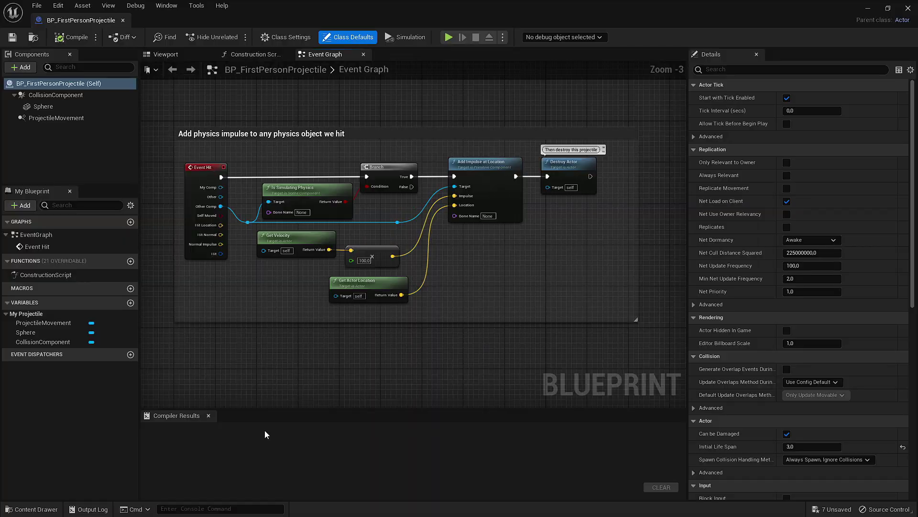
left_click(869, 5)
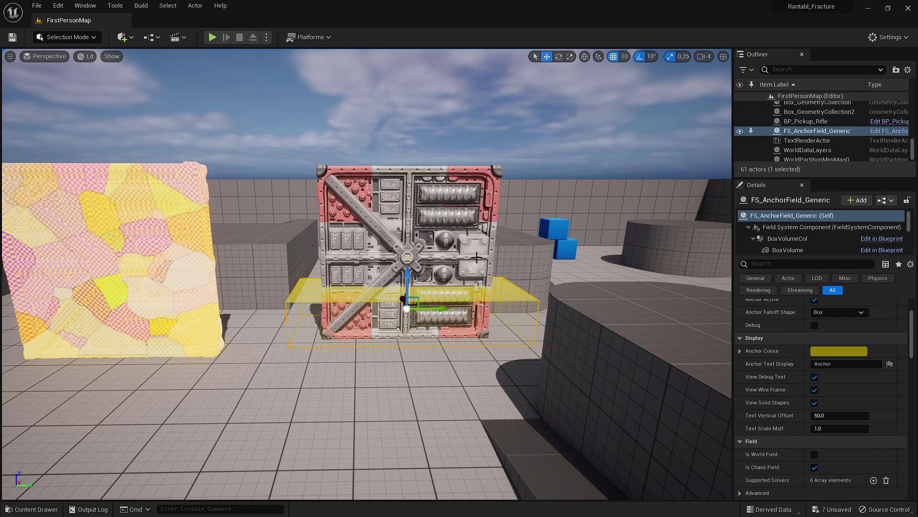
left_click(34, 508)
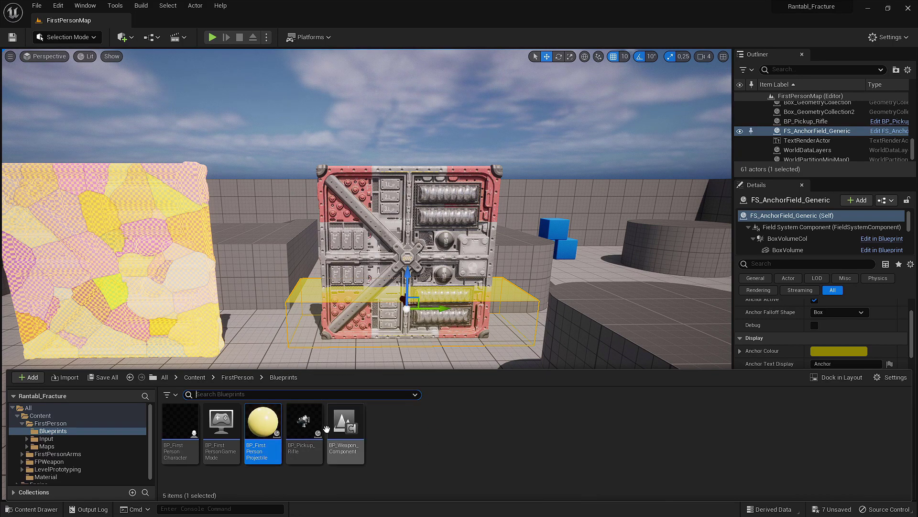
double_click(265, 427)
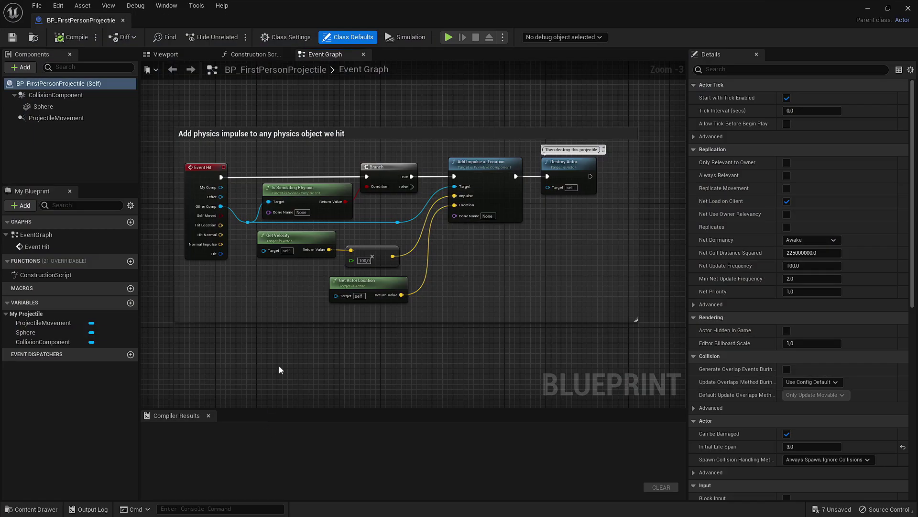
Pan the Event Graph past the hit-impulse logic and open the add-node menu in empty space.
scroll(288, 332, "up", 3)
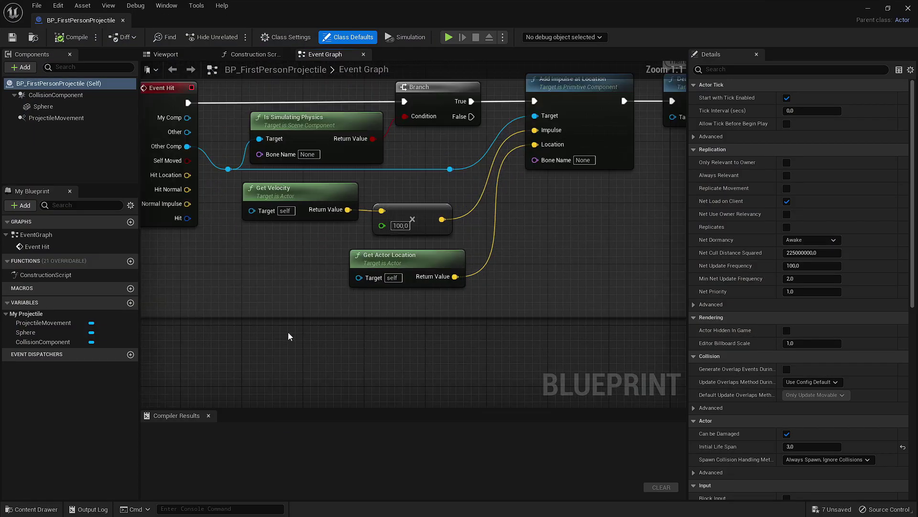
scroll(288, 332, "down", 2)
mouse_move(288, 341)
right_mouse_down()
mouse_move(293, 359)
mouse_move(372, 286)
right_mouse_up()
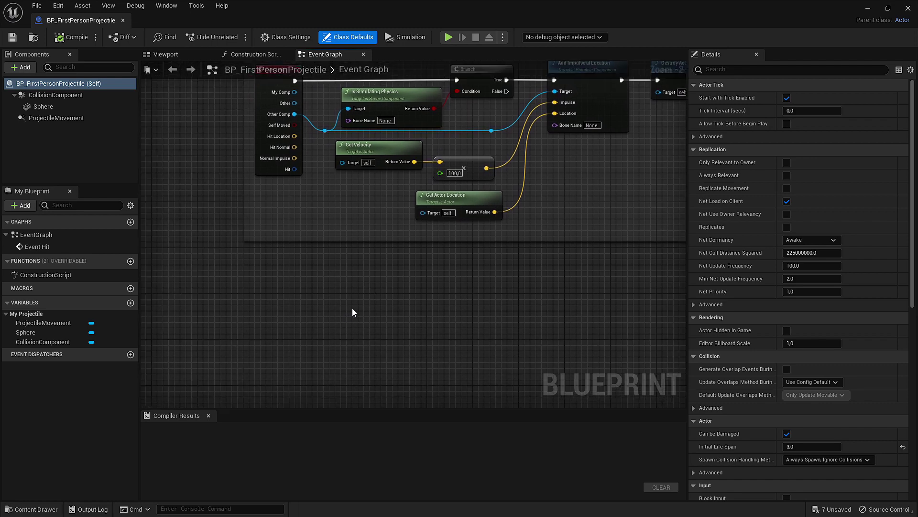
right_click_drag(381, 235, 339, 300)
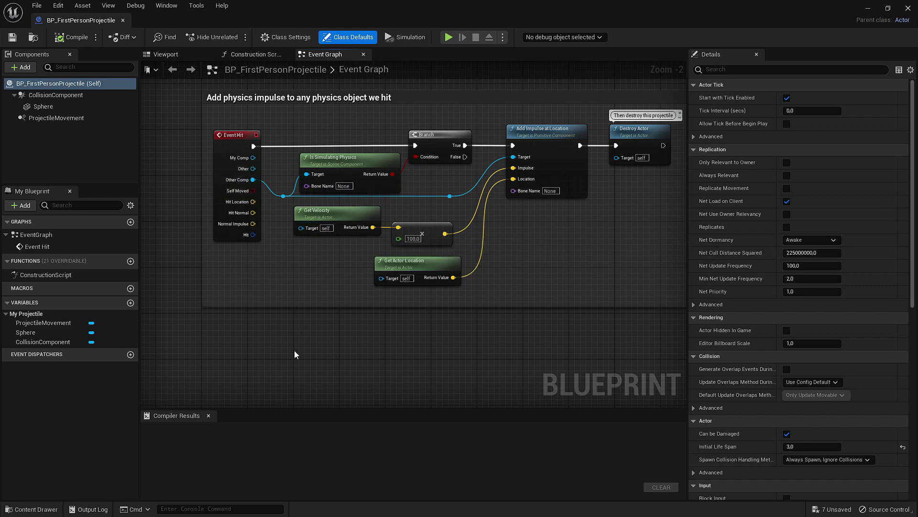
right_click_drag(274, 159, 288, 145)
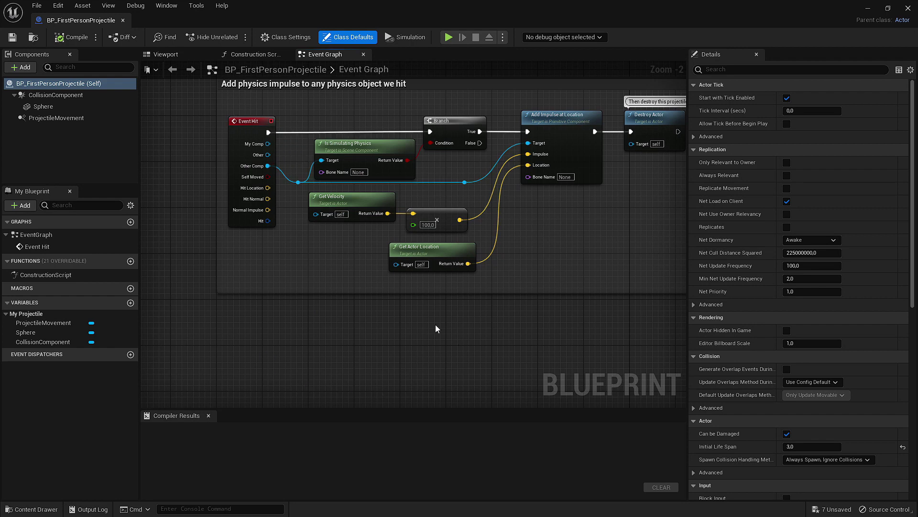
right_click_drag(248, 365, 260, 292)
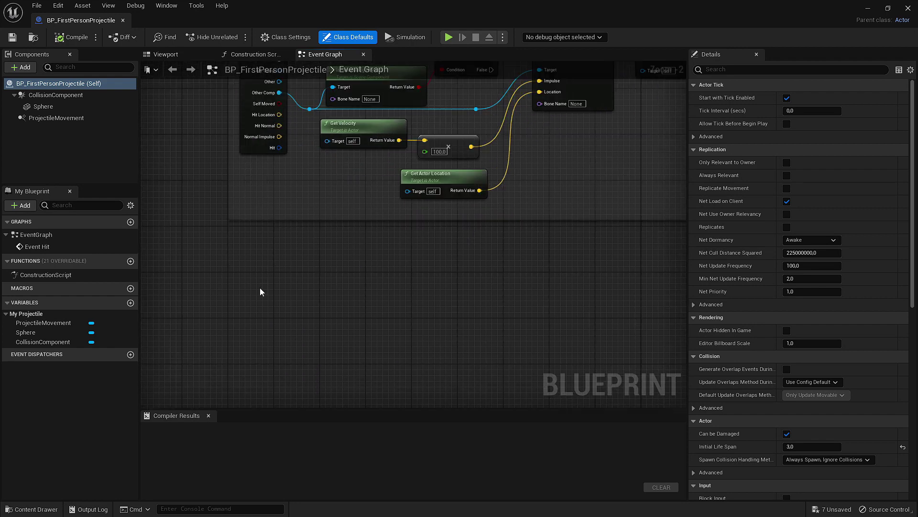
right_click(260, 292)
Add a custom event to the projectile's Event Graph and name it Fracture.
type("add cu")
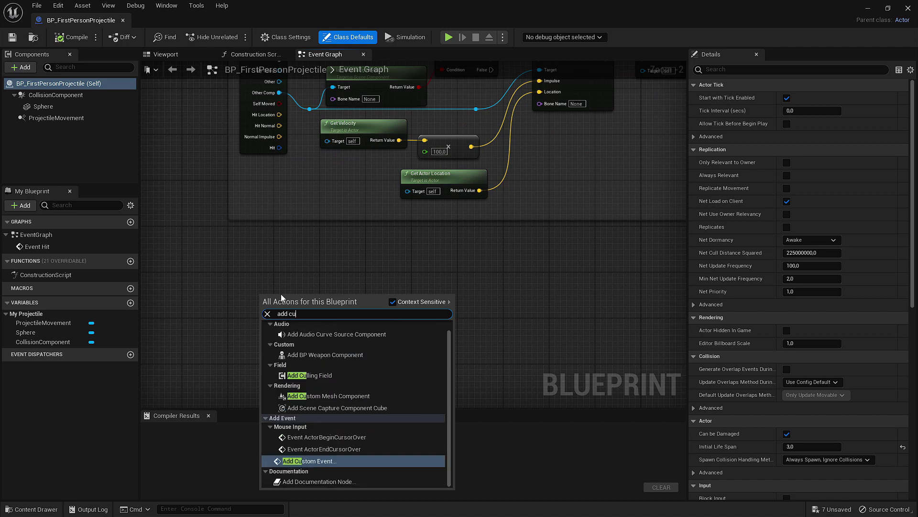
type("sto")
left_click(312, 386)
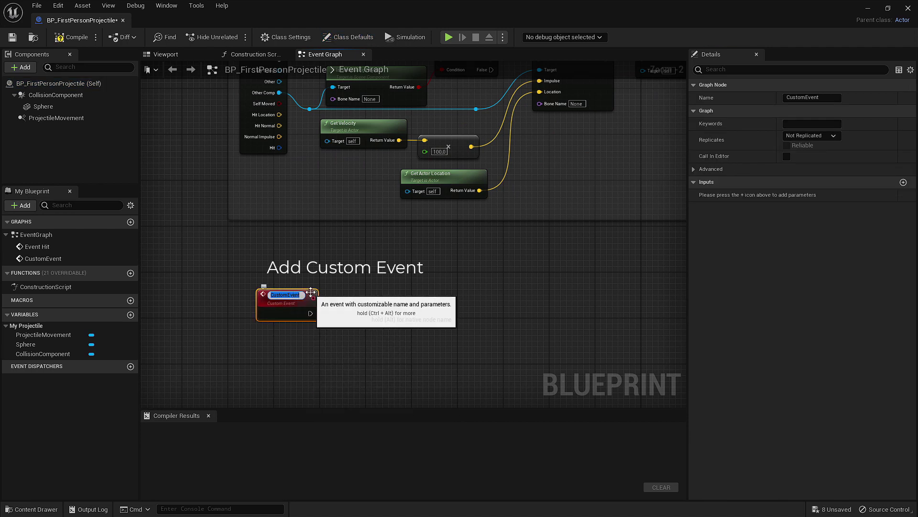
type("Fracture")
key("Return")
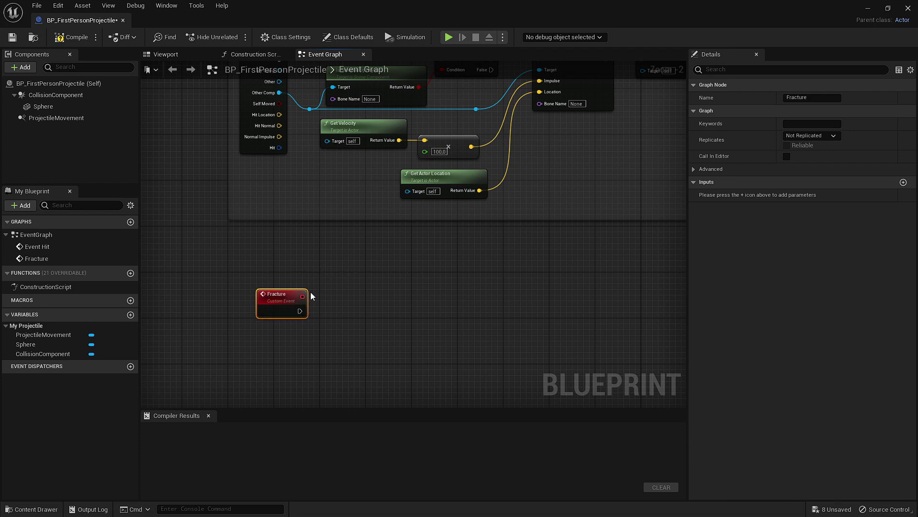
left_click(316, 305)
Attach a Do Once node to the Fracture event's execution output and position it beside Fracture.
left_click_drag(299, 311, 375, 311)
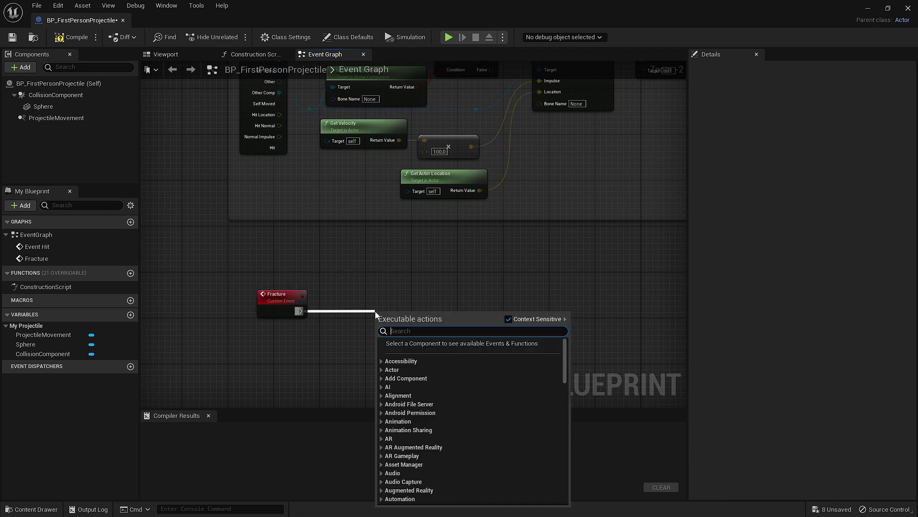
type("do one")
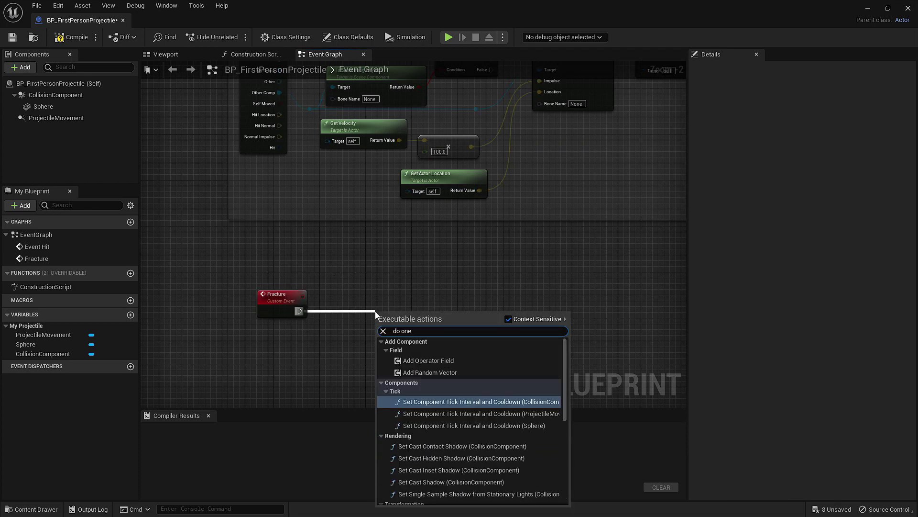
key("BackSpace")
type("ce")
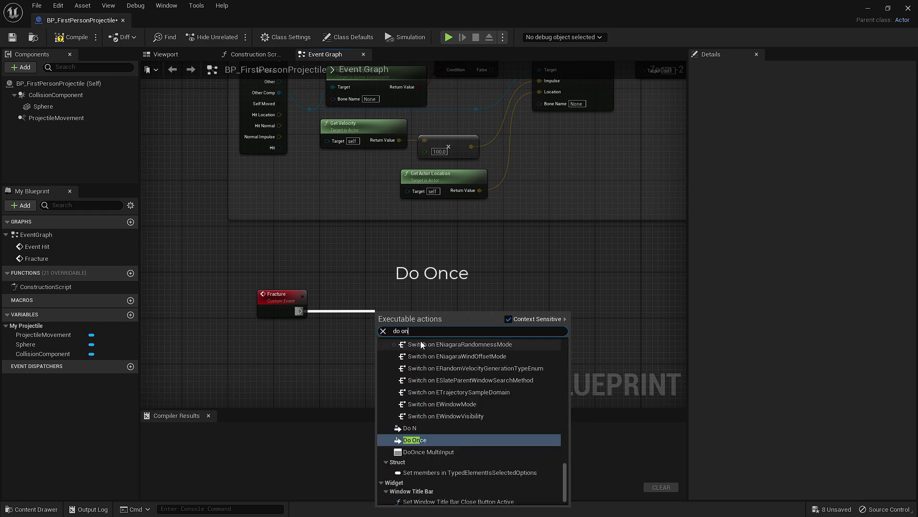
left_click(419, 361)
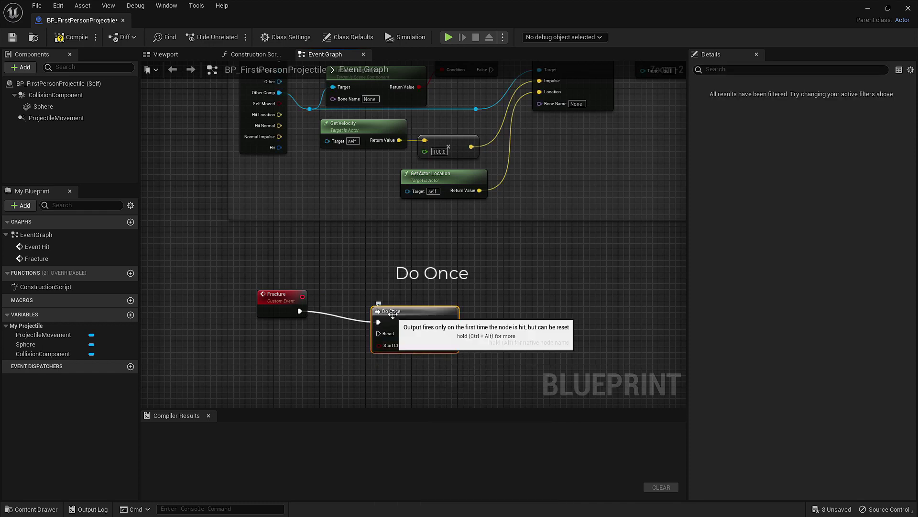
left_click_drag(395, 312, 360, 300)
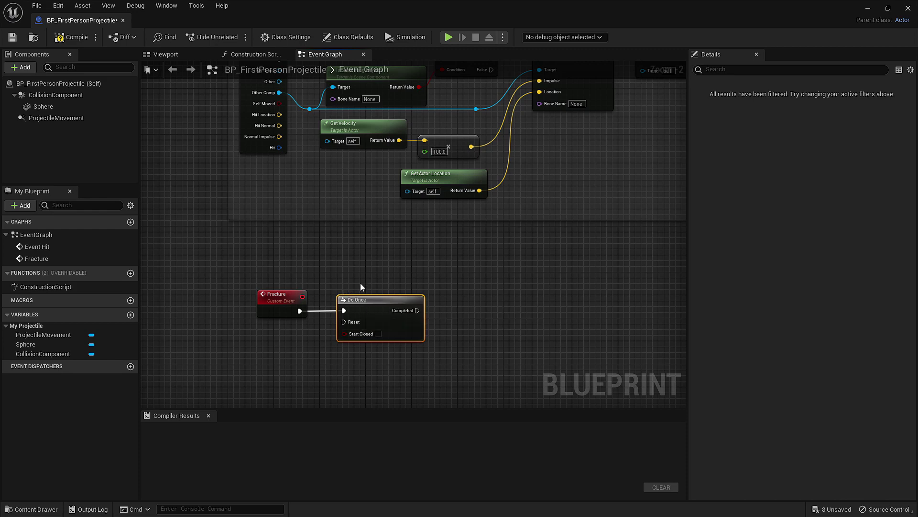
left_click_drag(417, 311, 505, 310)
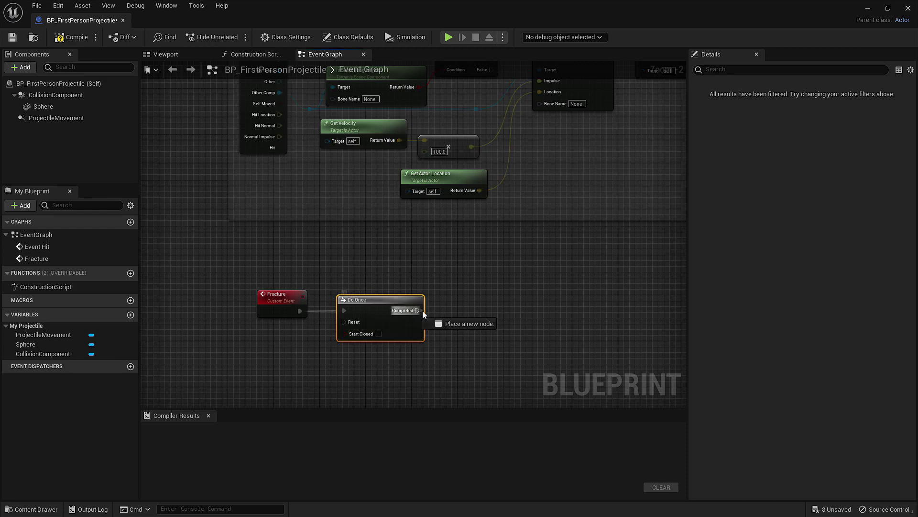
Add a Spawn Actor from Class node after Do Once's Completed output.
type("spawn acto")
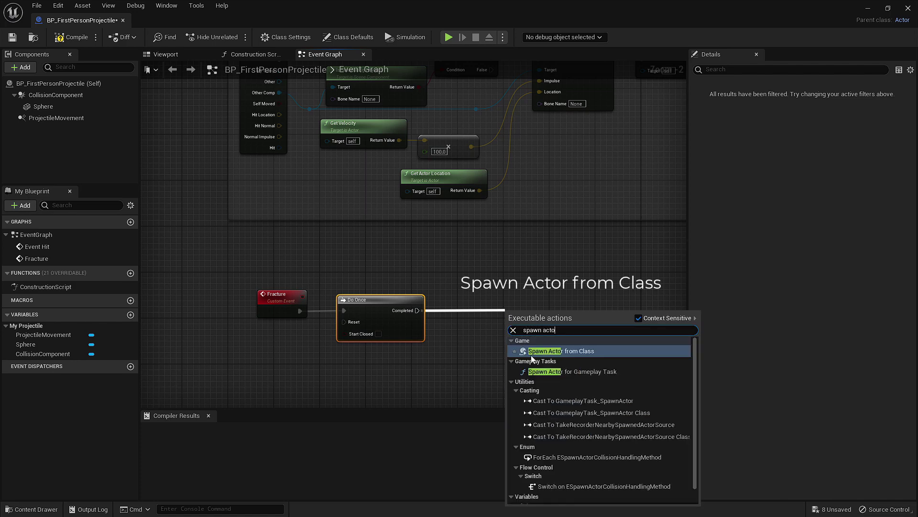
left_click(532, 351)
left_click_drag(522, 311, 470, 299)
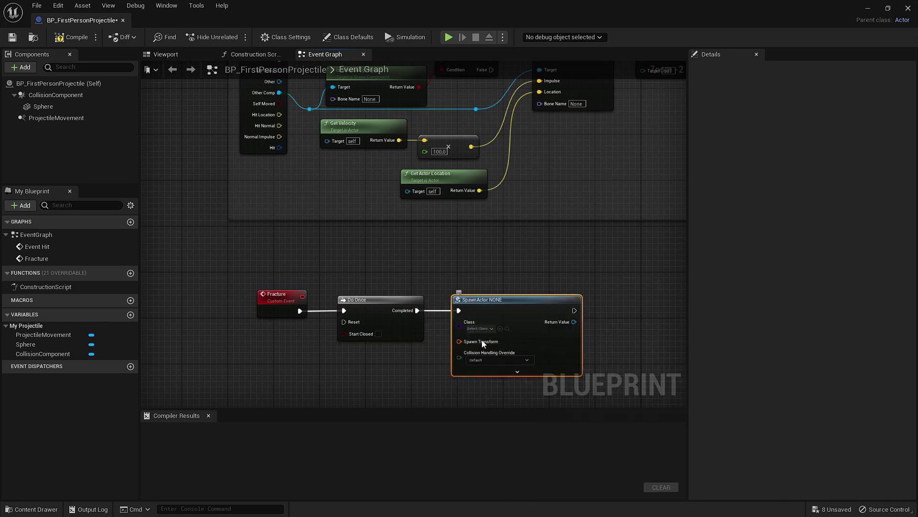
scroll(473, 361, "up", 2)
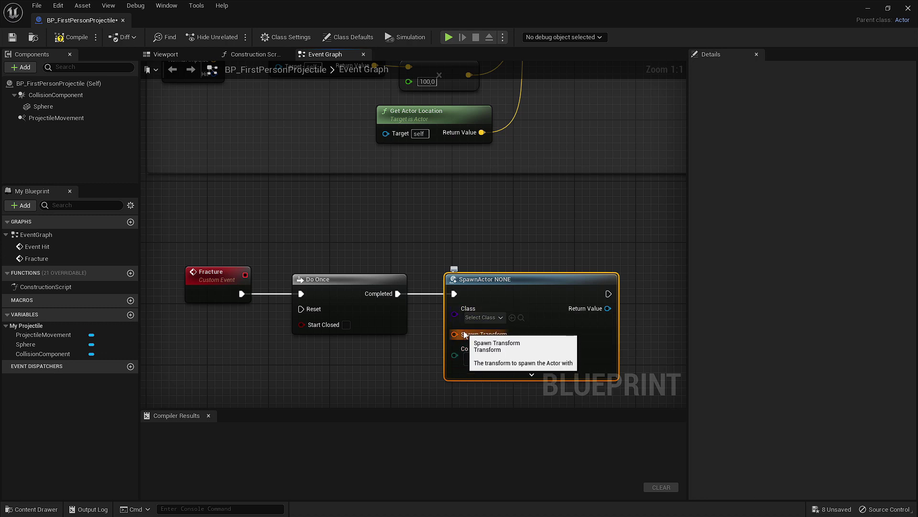
Split the spawn node's Spawn Transform pin into Location, Rotation and Scale.
right_click(498, 335)
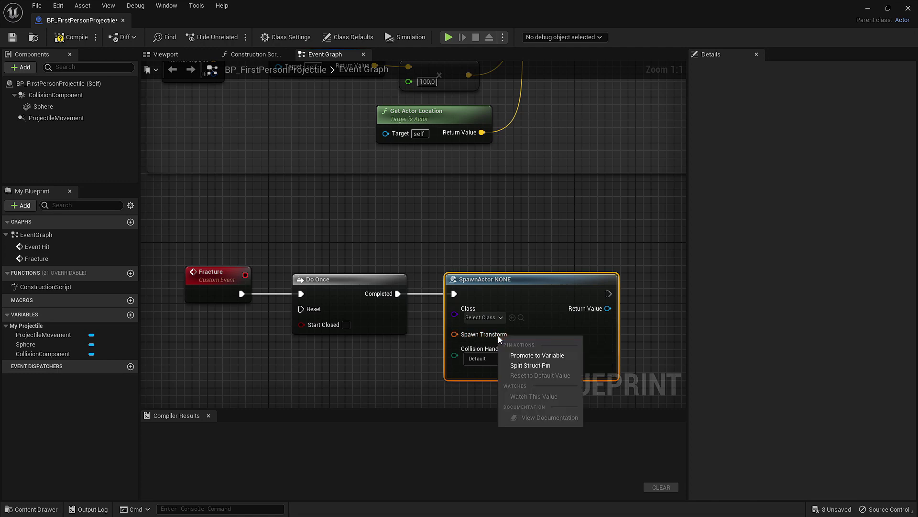
left_click(532, 365)
scroll(447, 416, "down", 1)
right_click_drag(447, 330, 445, 266)
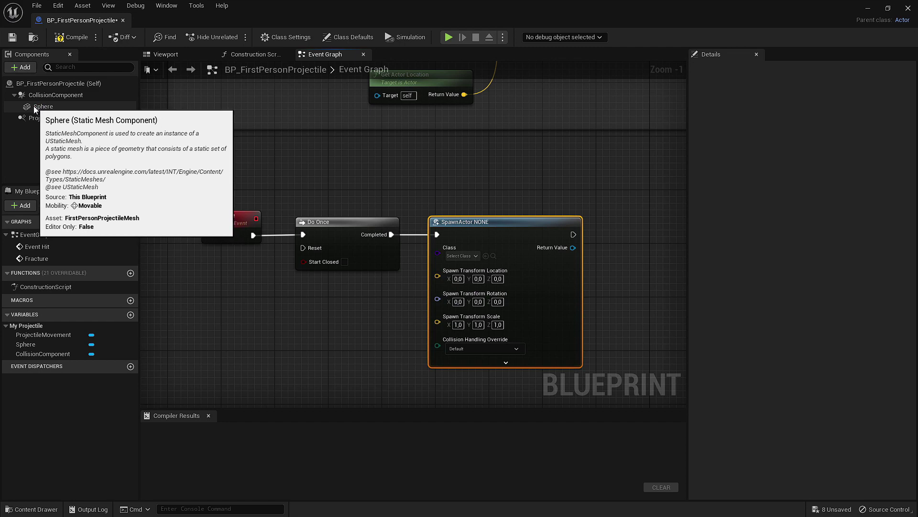
Wire a Sphere reference through Get World Location into the SpawnActor node's Spawn Transform Location.
left_click_drag(34, 105, 198, 326)
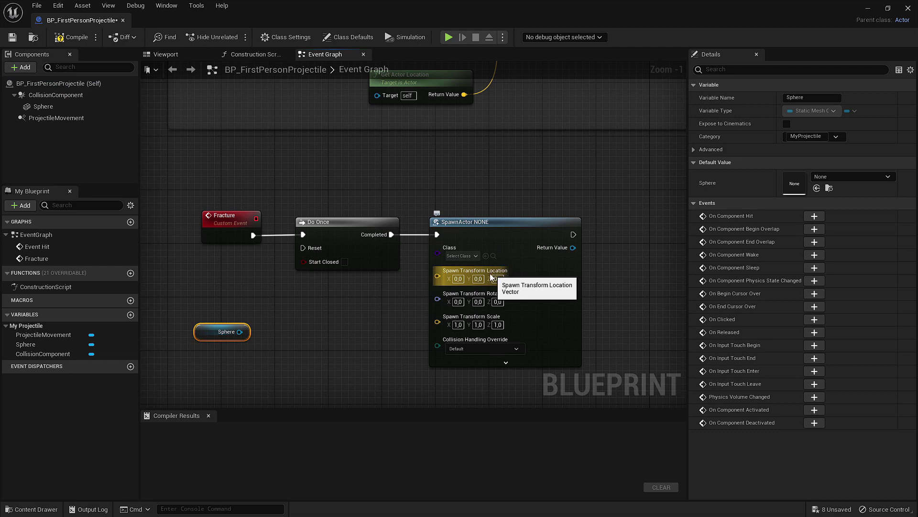
left_click_drag(239, 333, 306, 331)
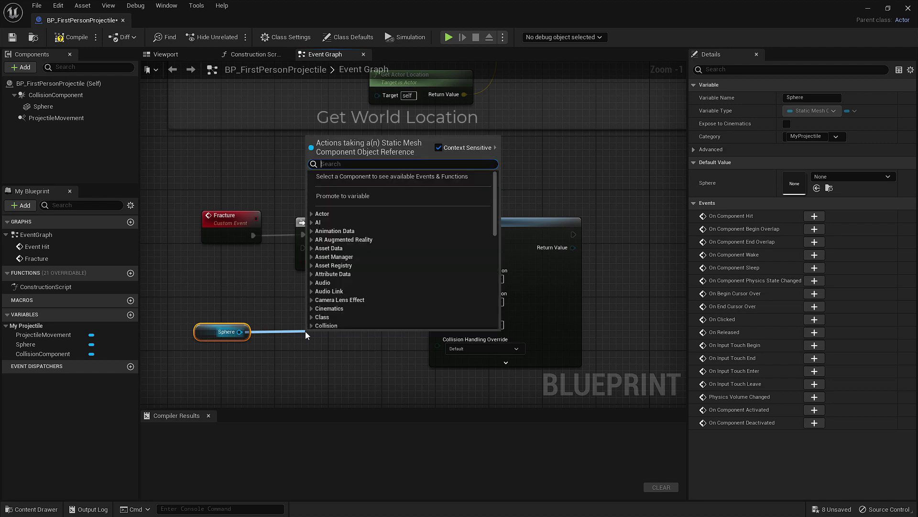
type("get world loca")
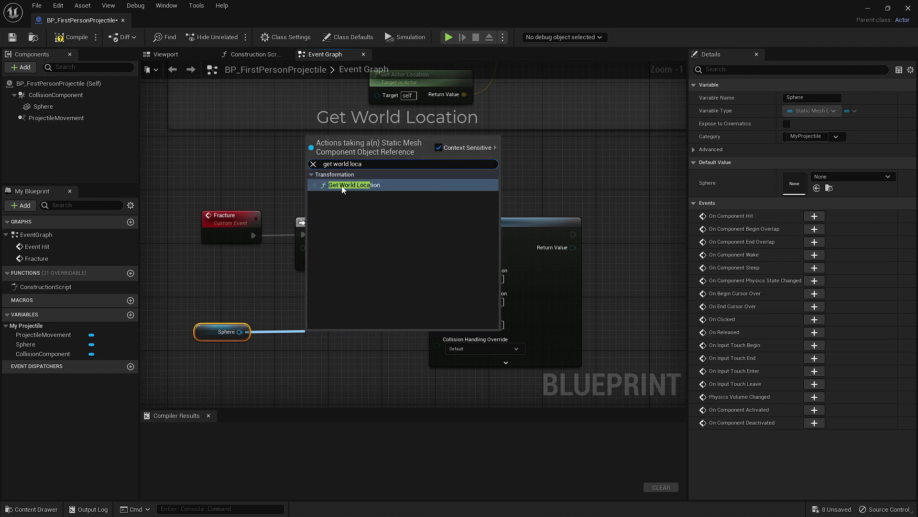
left_click(354, 185)
left_click_drag(324, 341, 297, 320)
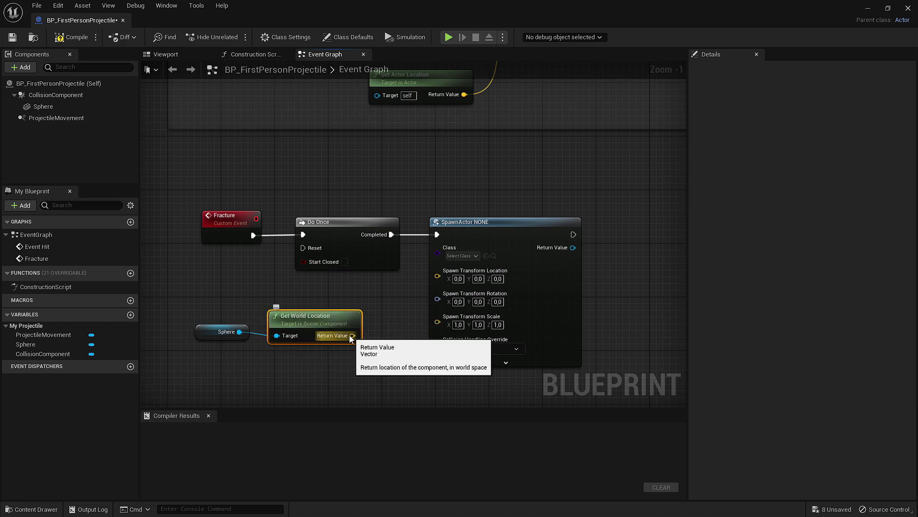
left_click_drag(353, 336, 437, 272)
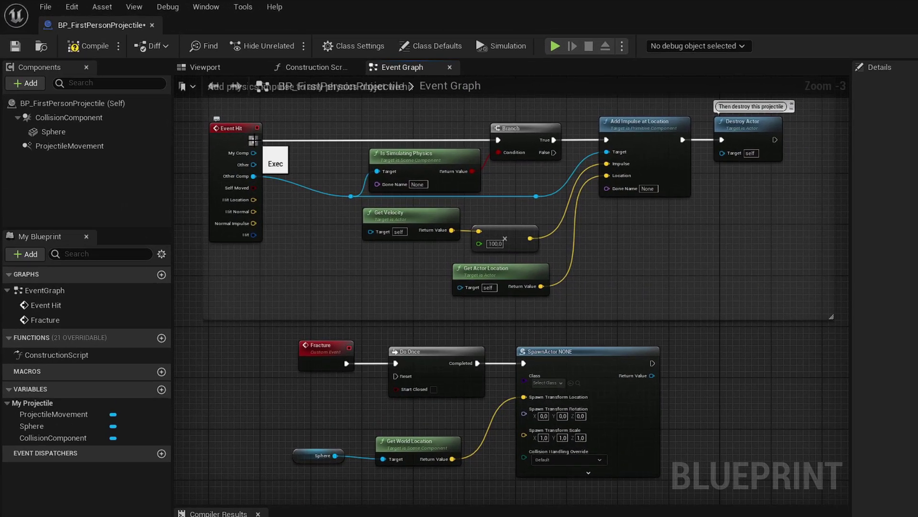
Call Fracture right after Event Hit, placed above Is Simulating Physics.
left_click_drag(253, 140, 309, 139)
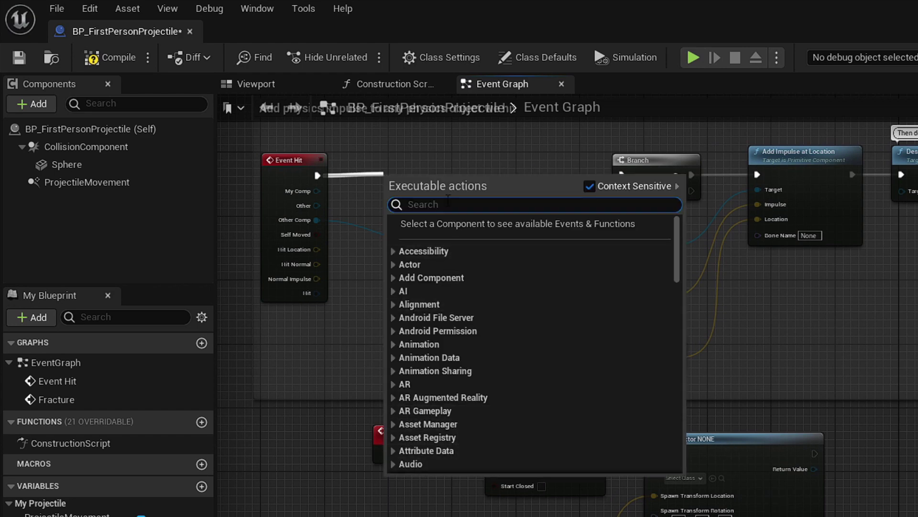
type("fract")
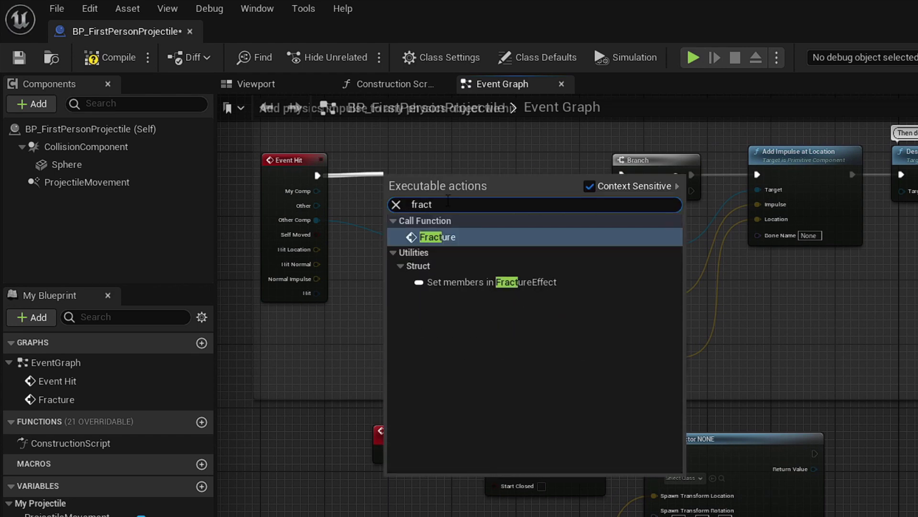
left_click(450, 236)
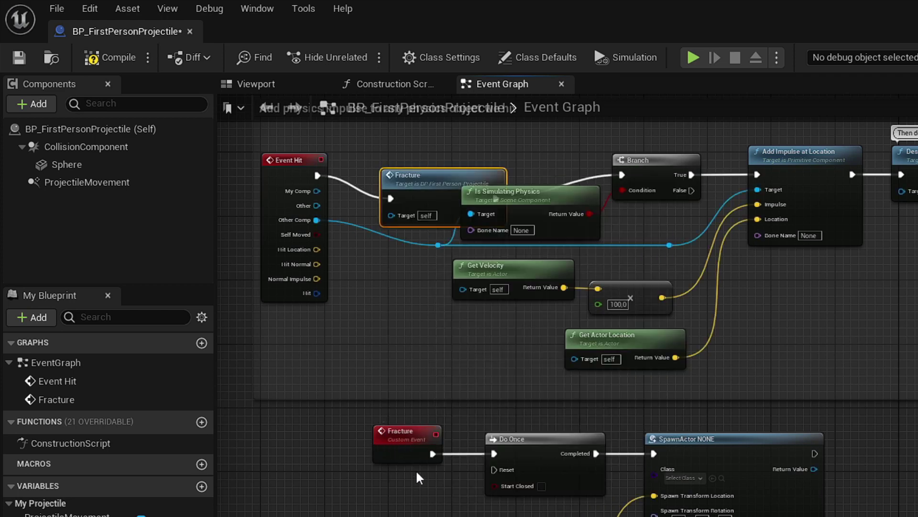
left_click_drag(405, 171, 358, 140)
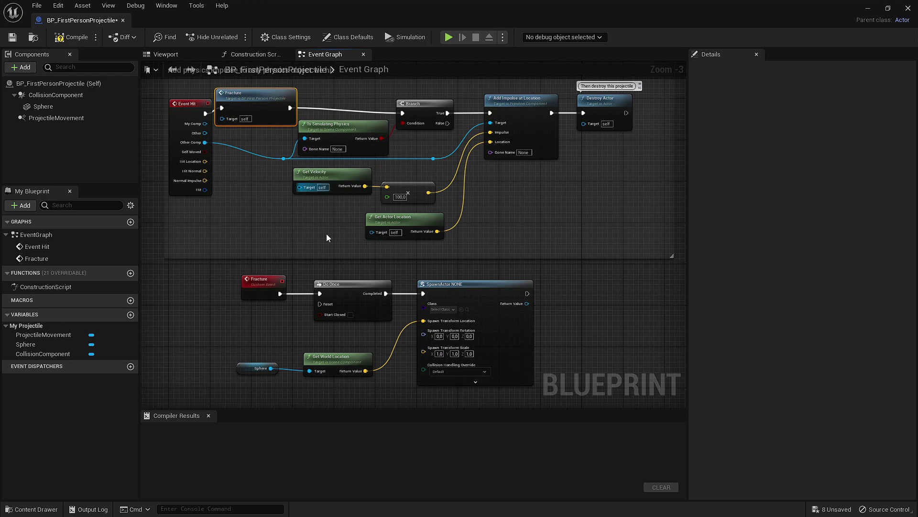
Fix the compile error by setting the spawn class to FS Master Field, then recompile and save.
left_click(72, 38)
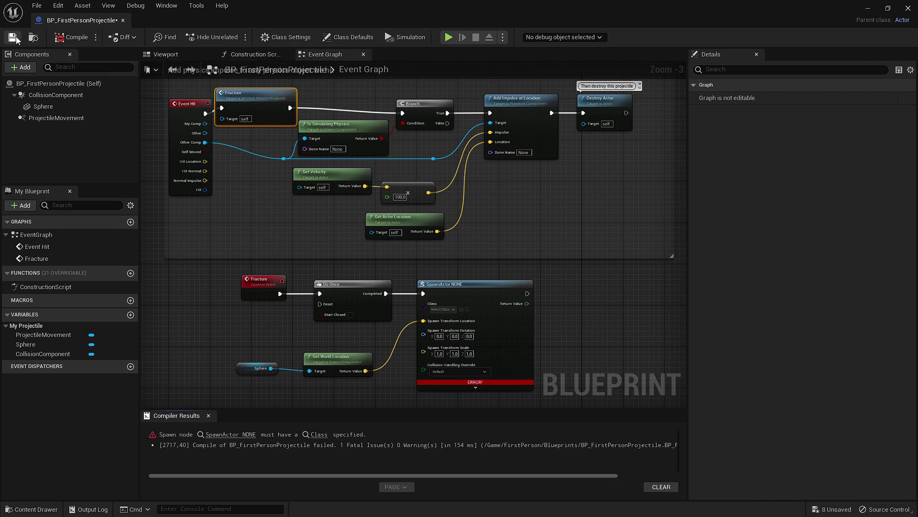
left_click(309, 435)
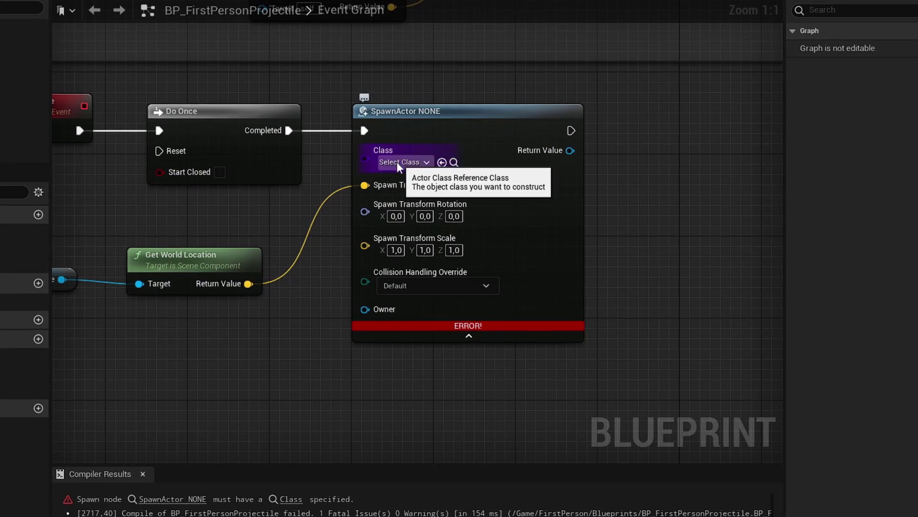
left_click(397, 161)
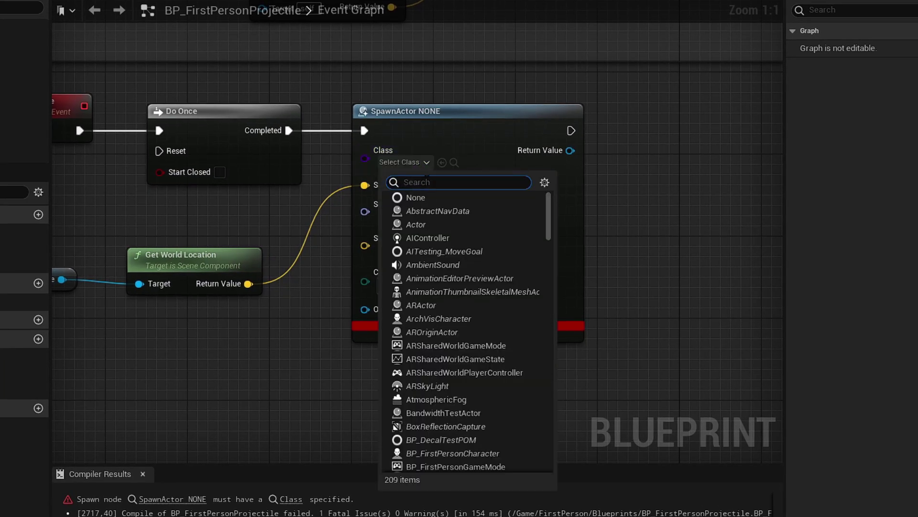
type("ùter")
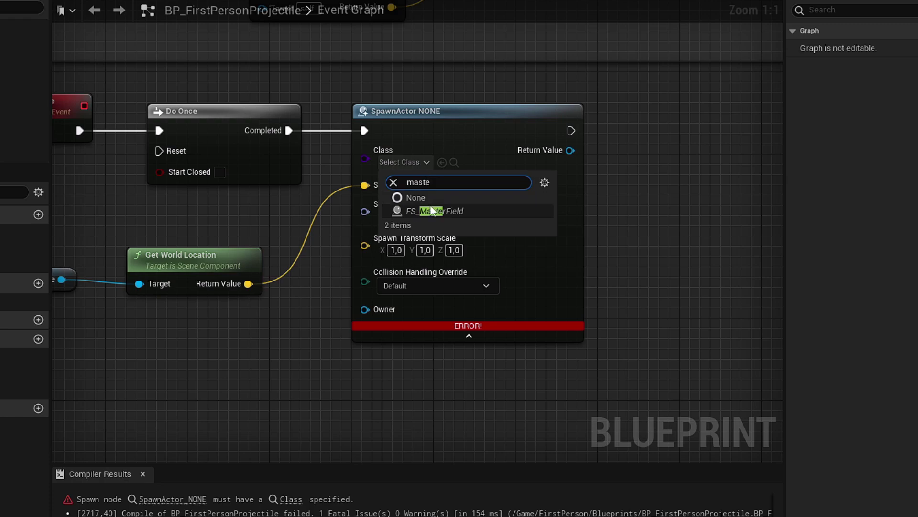
left_click(421, 211)
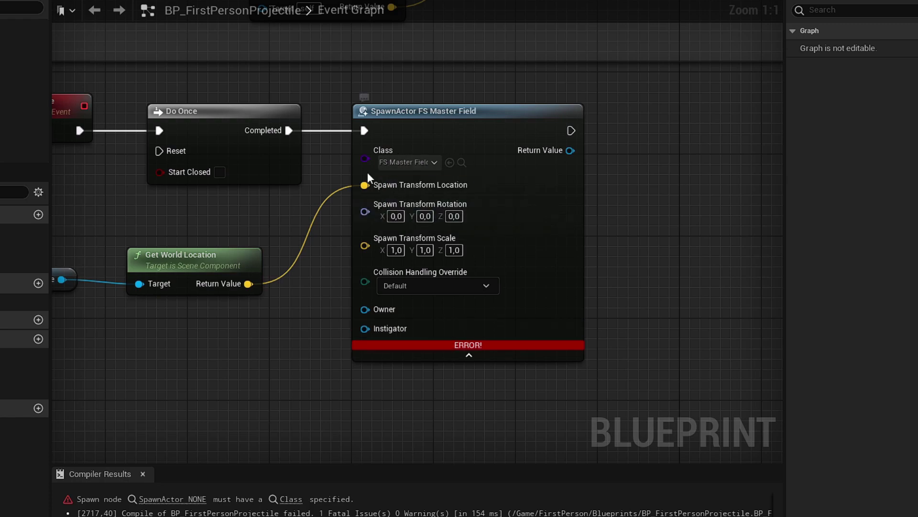
left_click(469, 355)
scroll(273, 144, "down", 1)
left_click(28, 6)
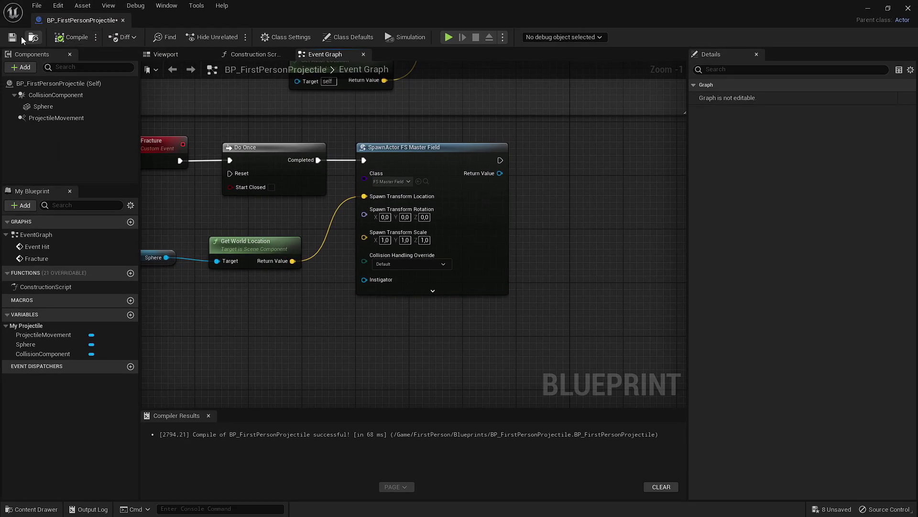
key("ctrl+s")
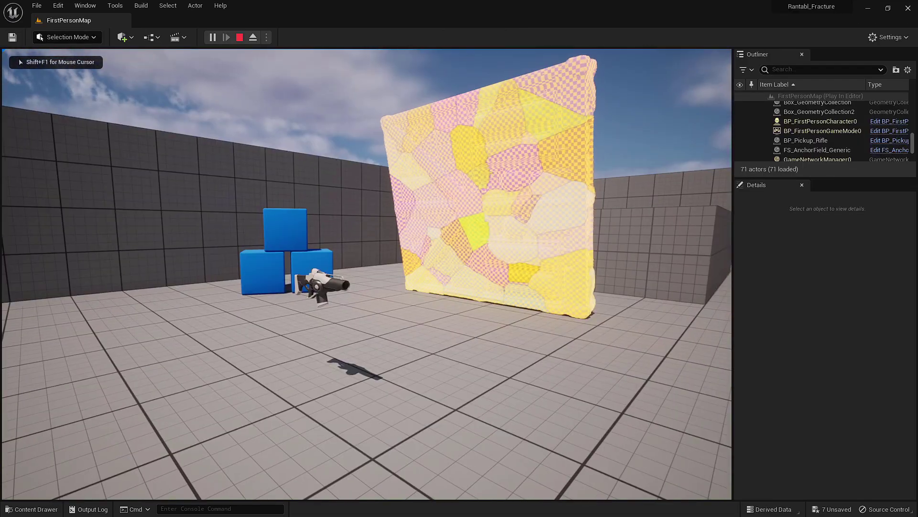
Pick up the rifle and fire two shots to shatter the crate.
key("w")
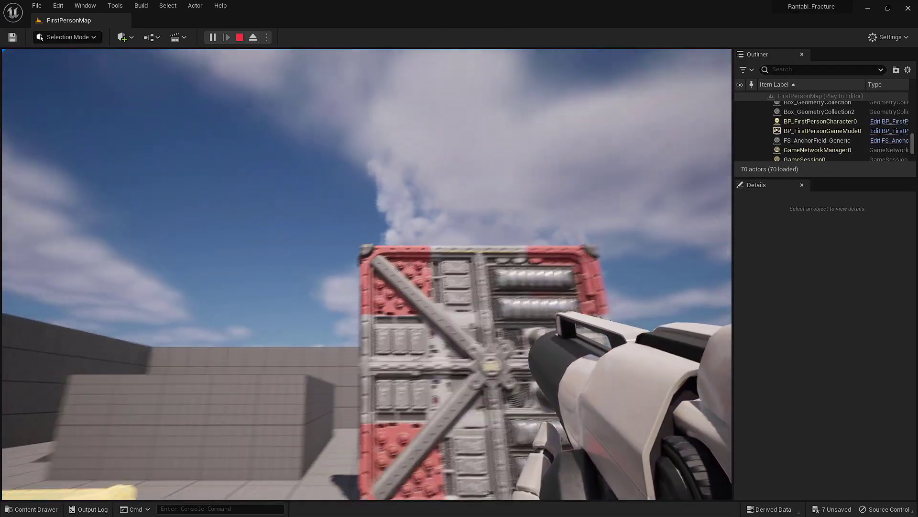
left_click(367, 274)
left_click(367, 274)
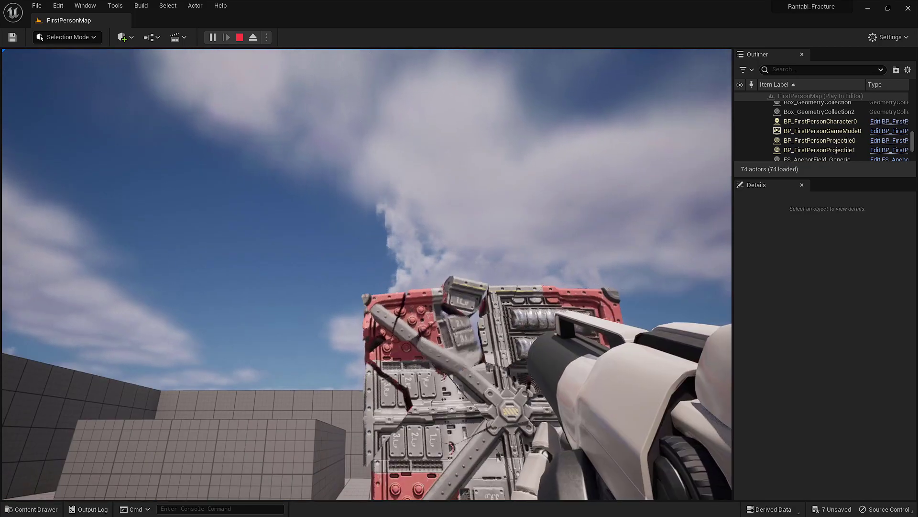
key("s")
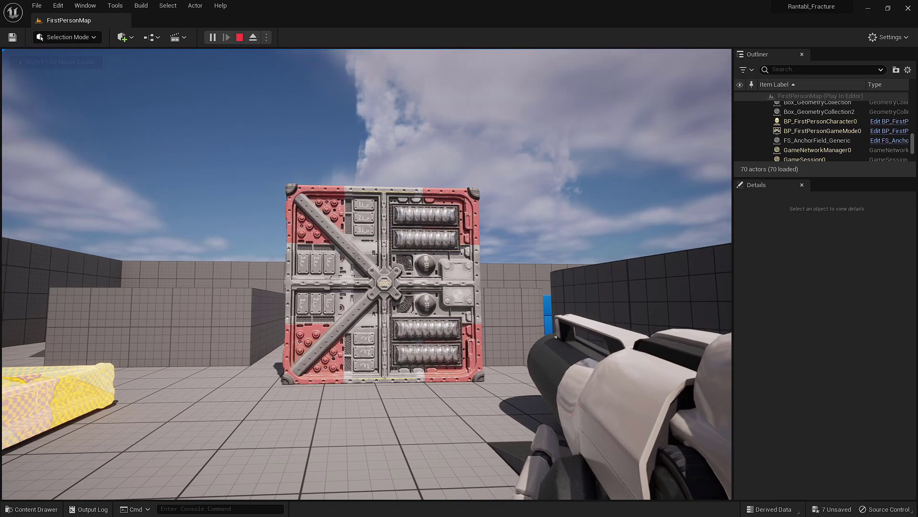
Restart with an intact crate, shatter it again with two shots, and stop play.
key("w")
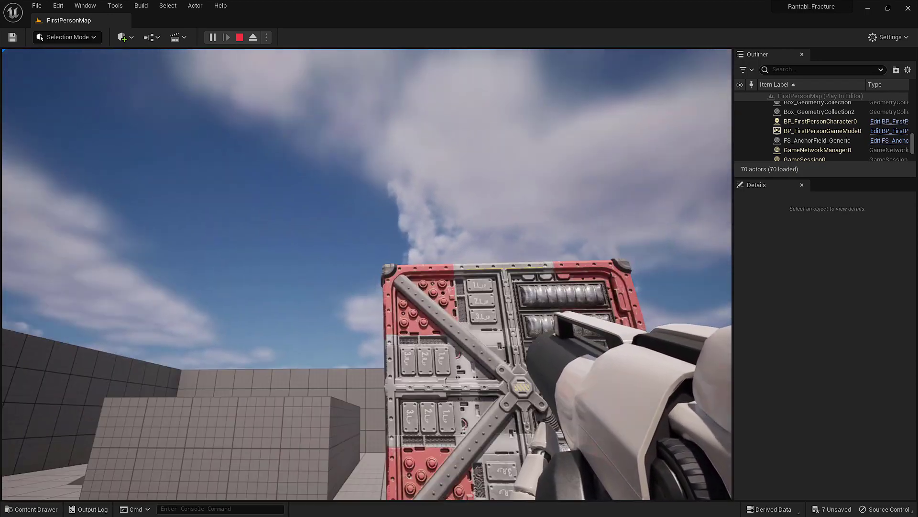
left_click(367, 274)
left_click(367, 274)
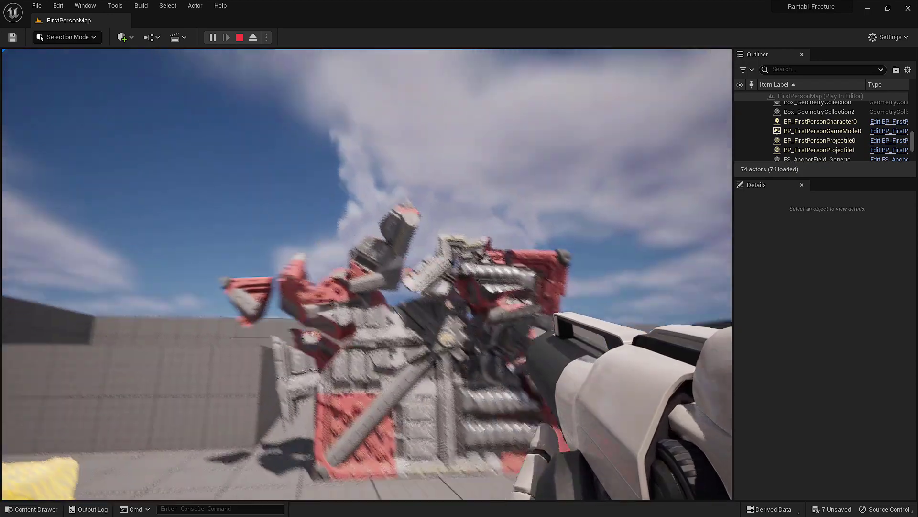
key("s")
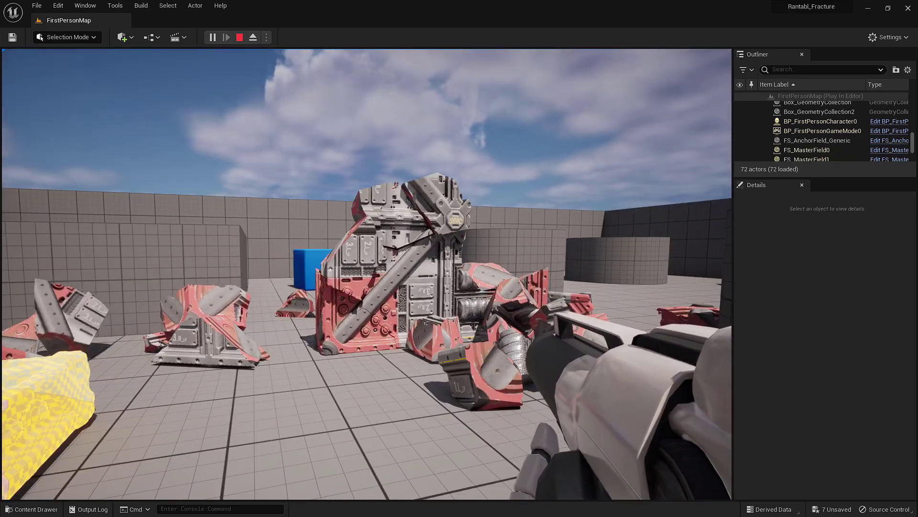
key("Escape")
left_click(211, 37)
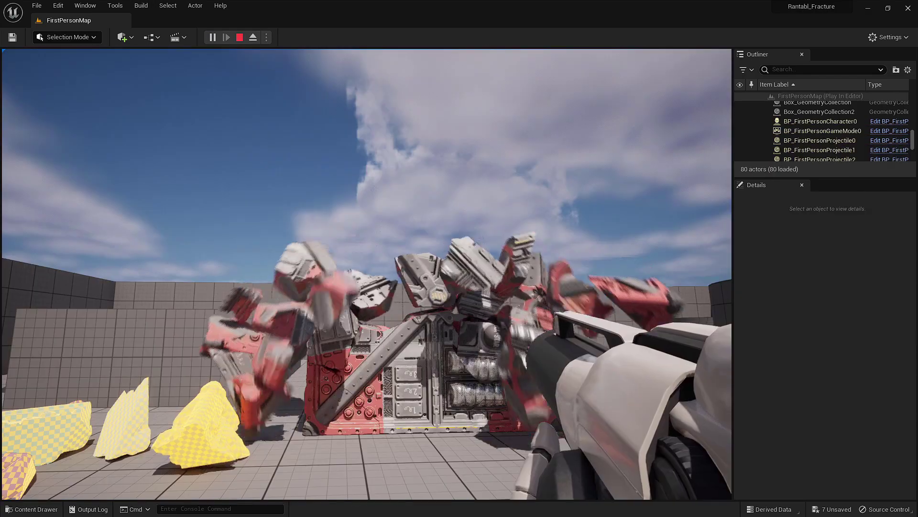
key("Escape")
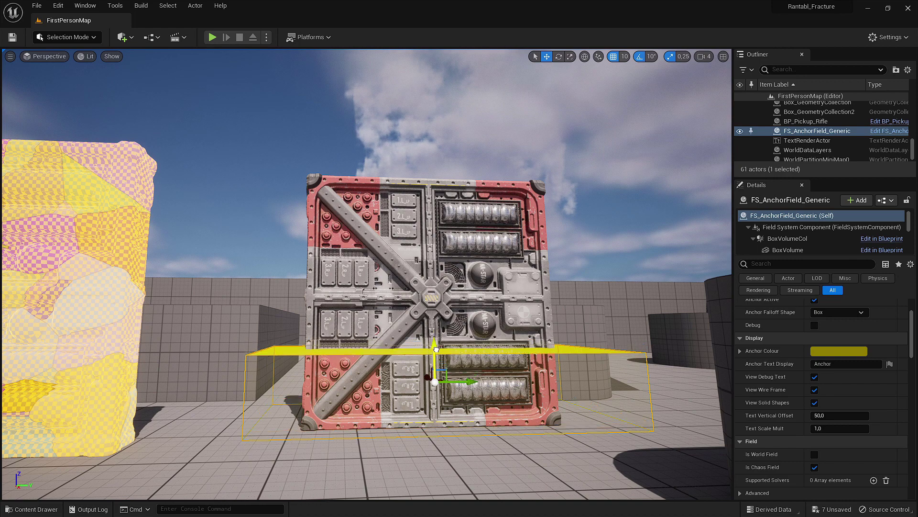
Lower the anchor field box to the crate's base, open the Content Drawer, and start play.
left_click_drag(432, 344, 435, 428)
scroll(307, 365, "down", 5)
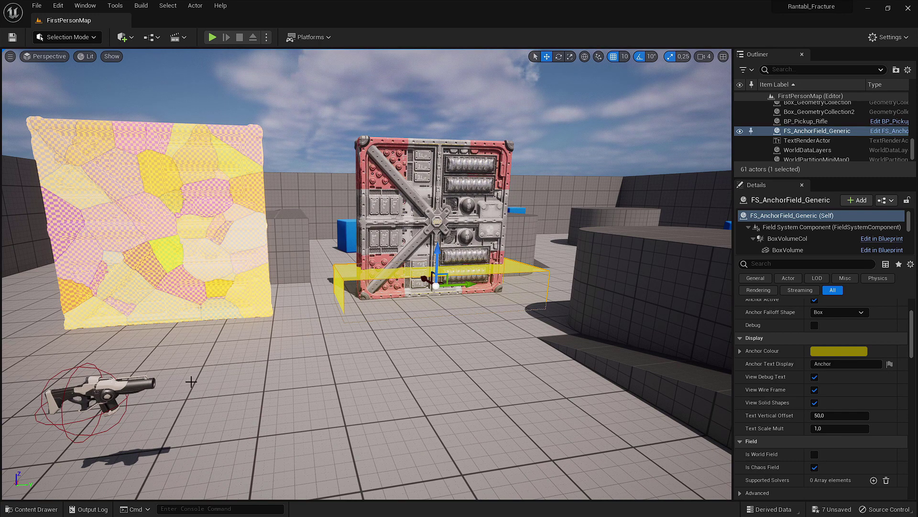
left_click(37, 507)
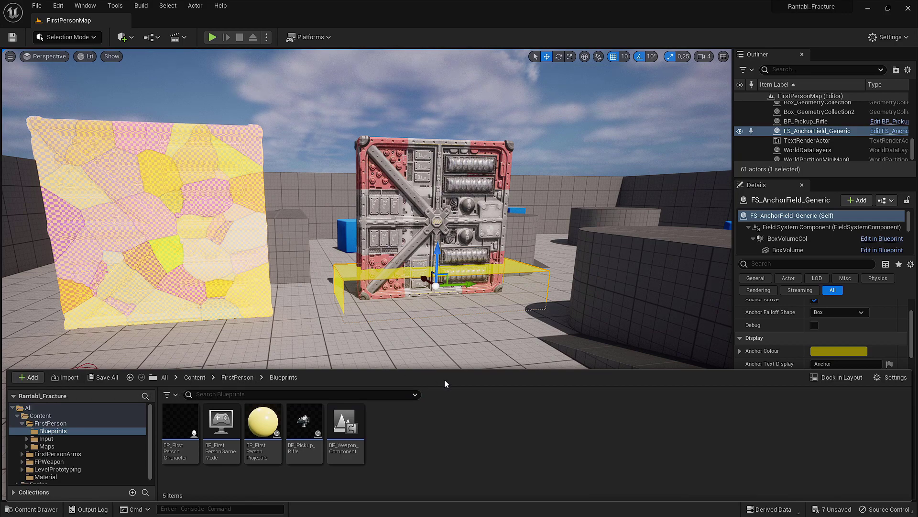
left_click(212, 37)
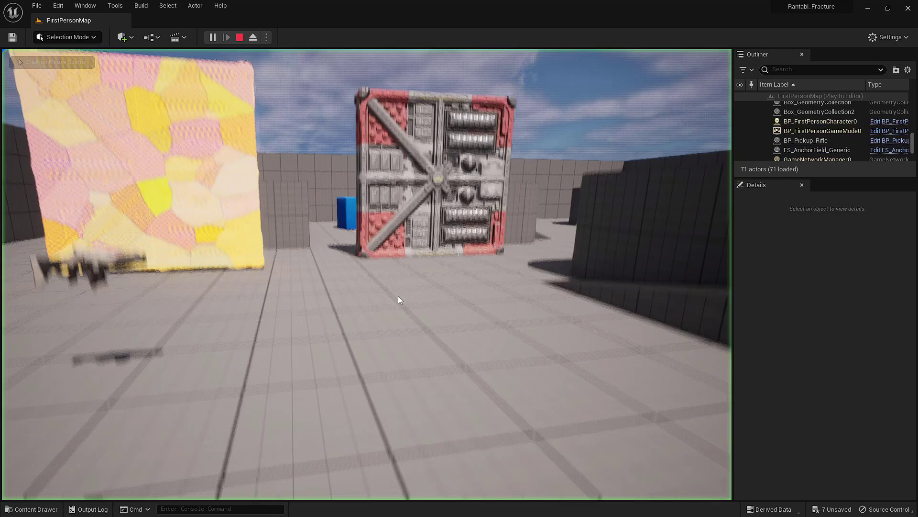
Pick up the rifle and fire four shots to break the crate into fragments.
key("w")
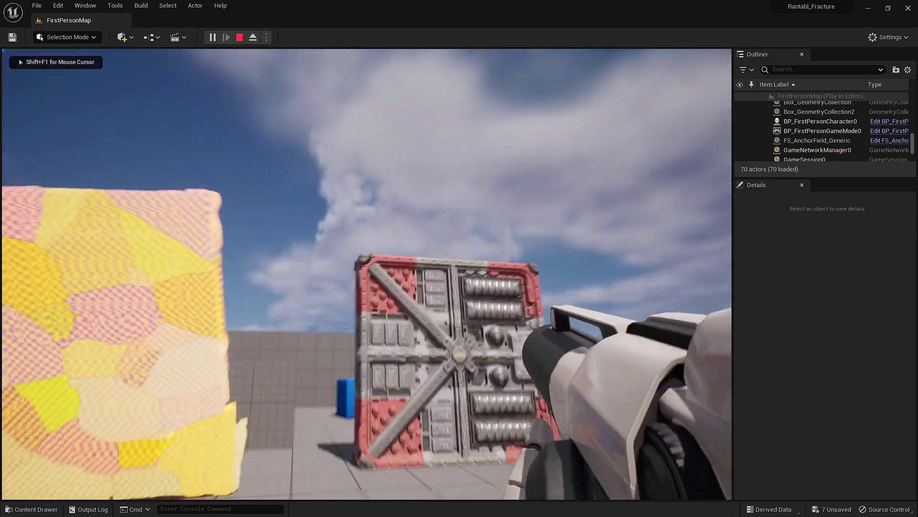
left_click(367, 274)
left_click(367, 274)
left_click(367, 274)
left_click(367, 274)
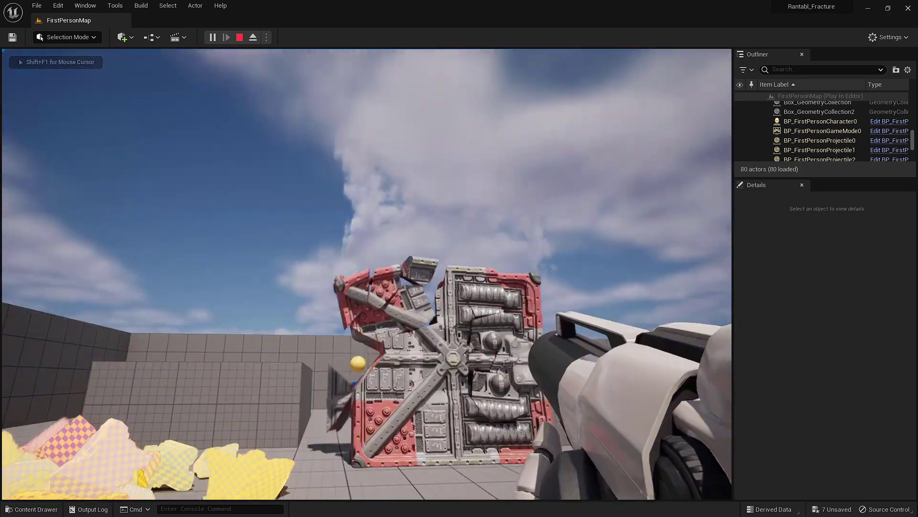
key("w")
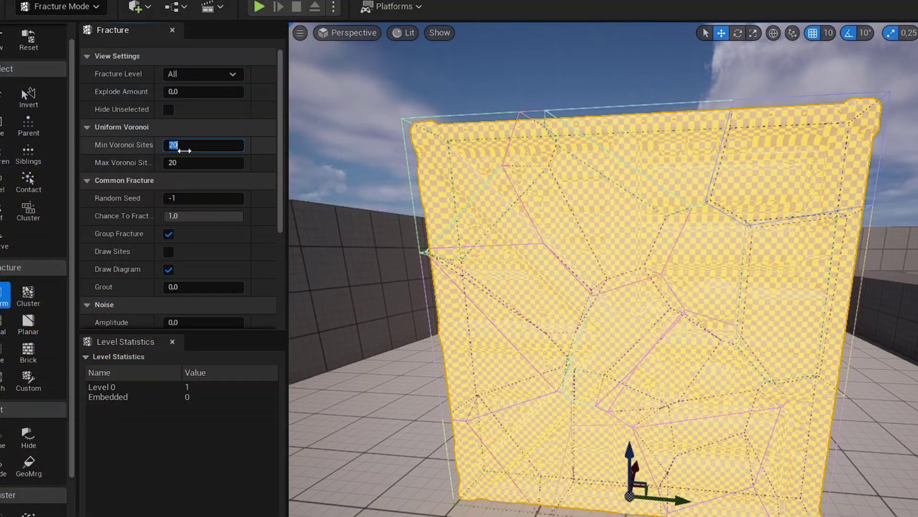
Set Min Voronoi Sites to 50, stop the play test, and open the Content Drawer.
type("50")
key("Return")
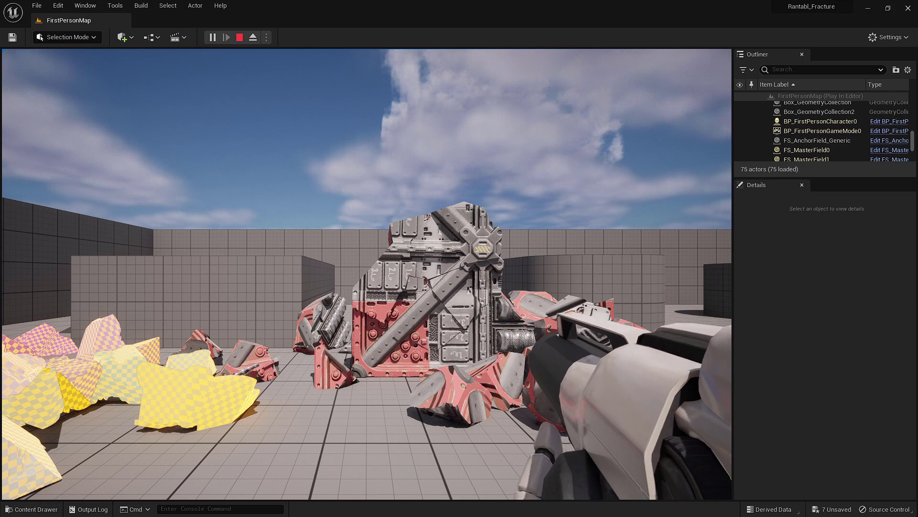
key("Escape")
left_click(32, 509)
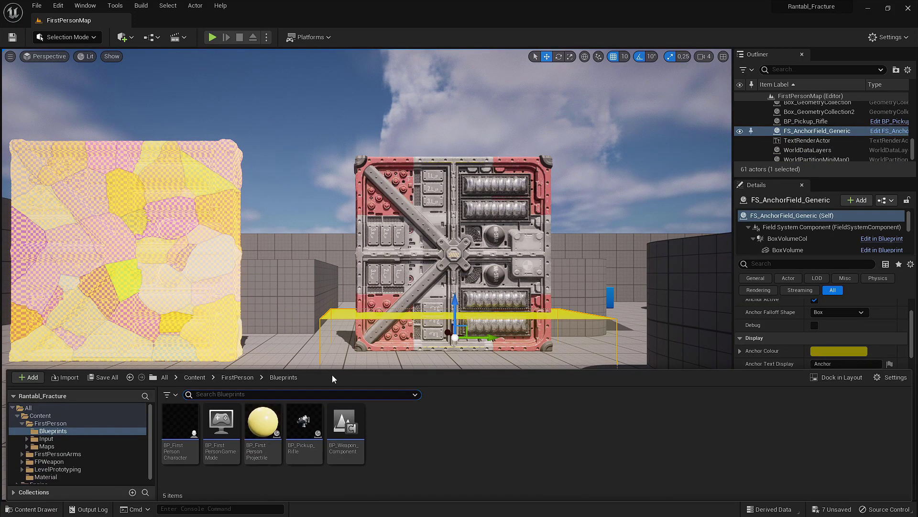
Create a Blueprint Class with parent FS_MasterField in the Blueprints folder, keeping the name NewBlueprint.
left_click(445, 445)
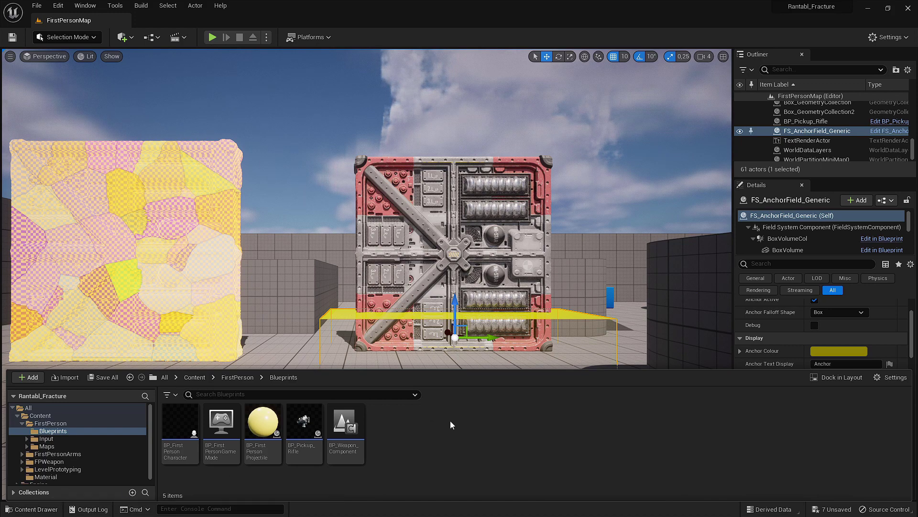
right_click(421, 423)
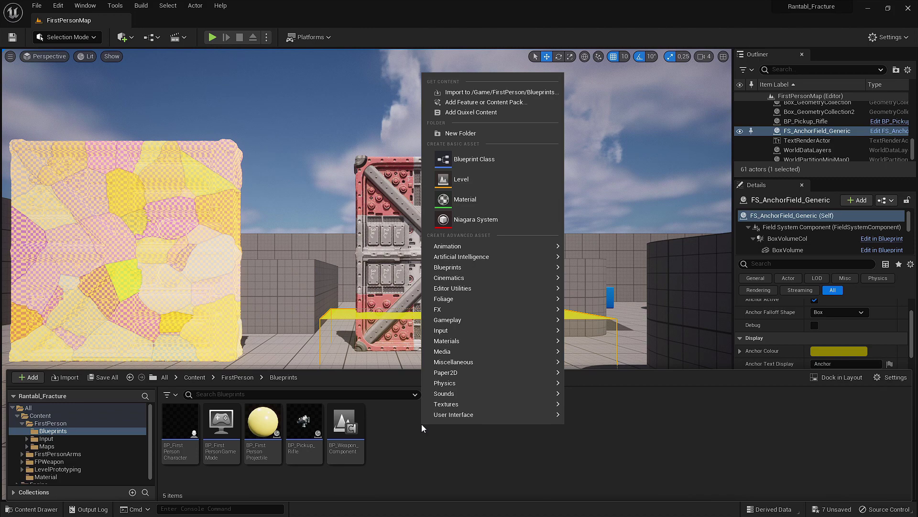
left_click(462, 159)
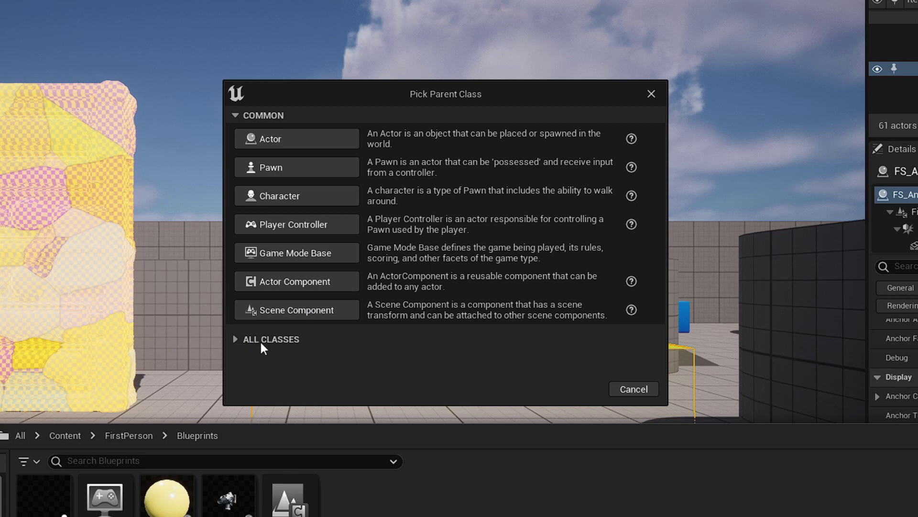
left_click(237, 341)
type("master")
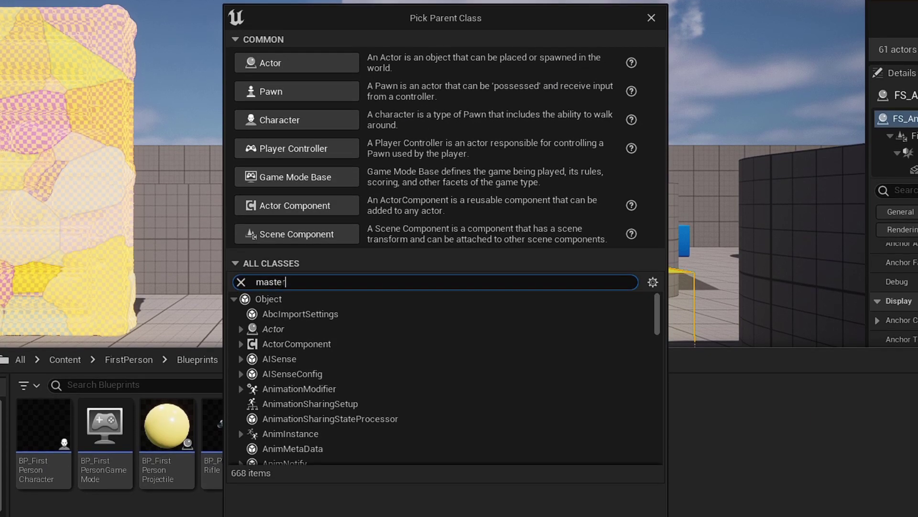
type("f")
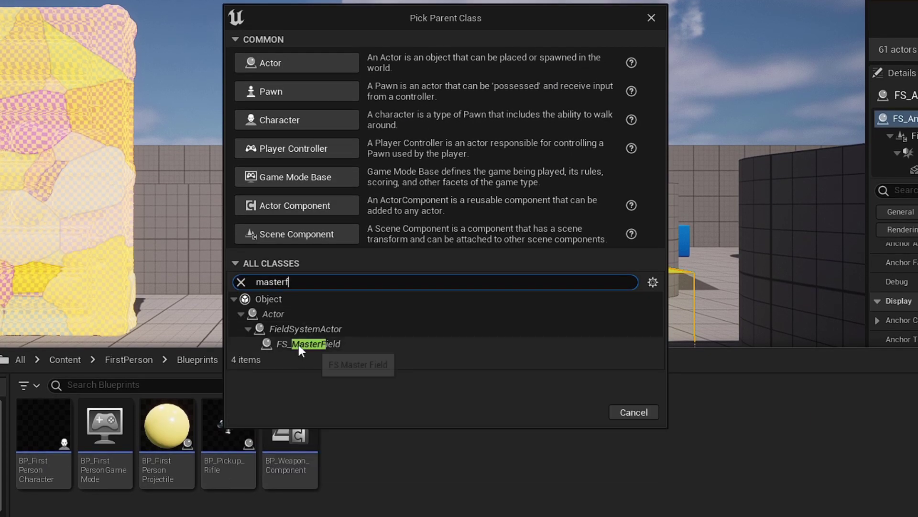
left_click(297, 344)
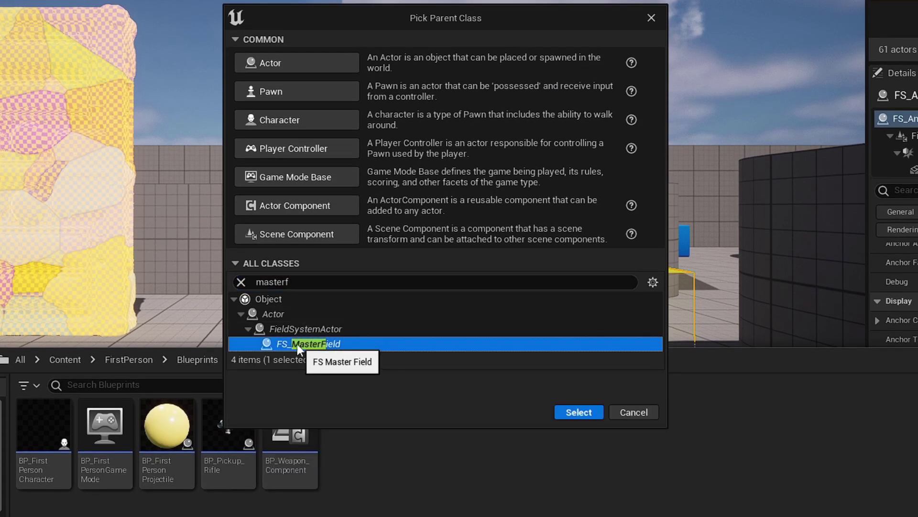
left_click(574, 412)
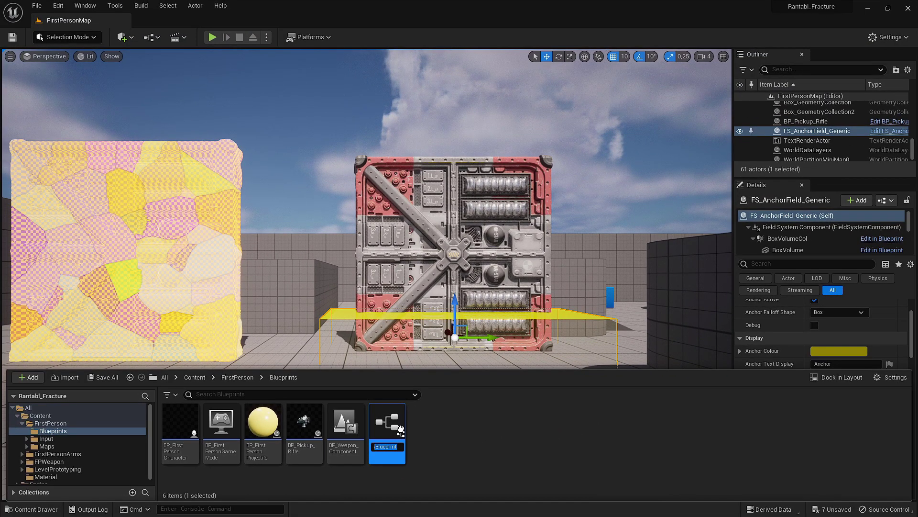
key("Return")
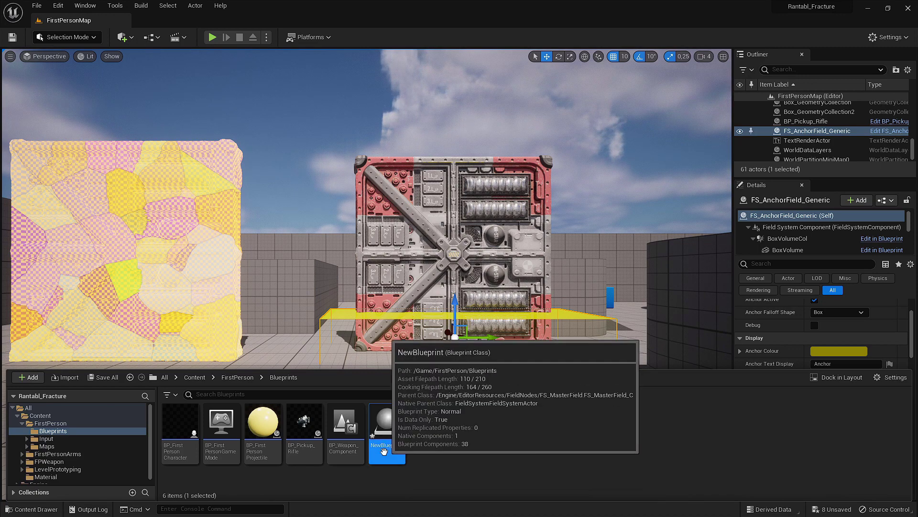
Open NewBlueprint and browse its Class Defaults, starting at the Delay Amount field.
double_click(390, 421)
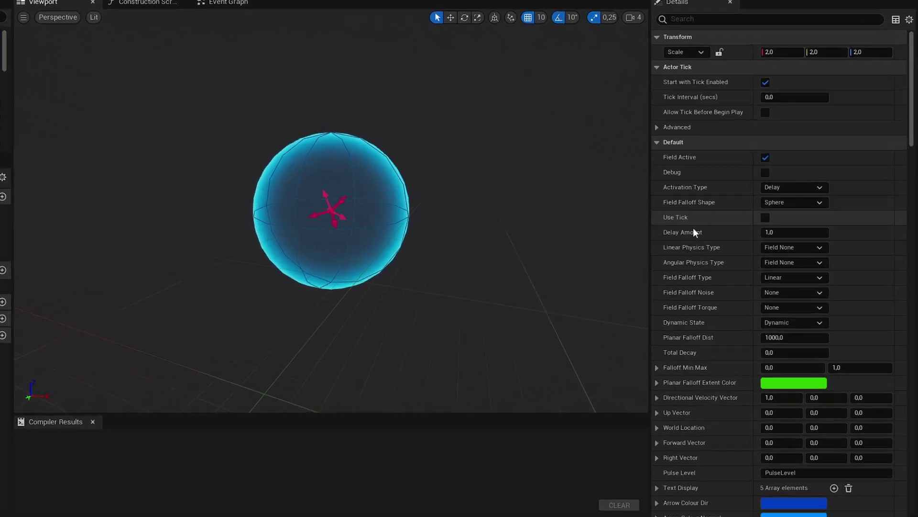
left_click(774, 225)
type("0,1")
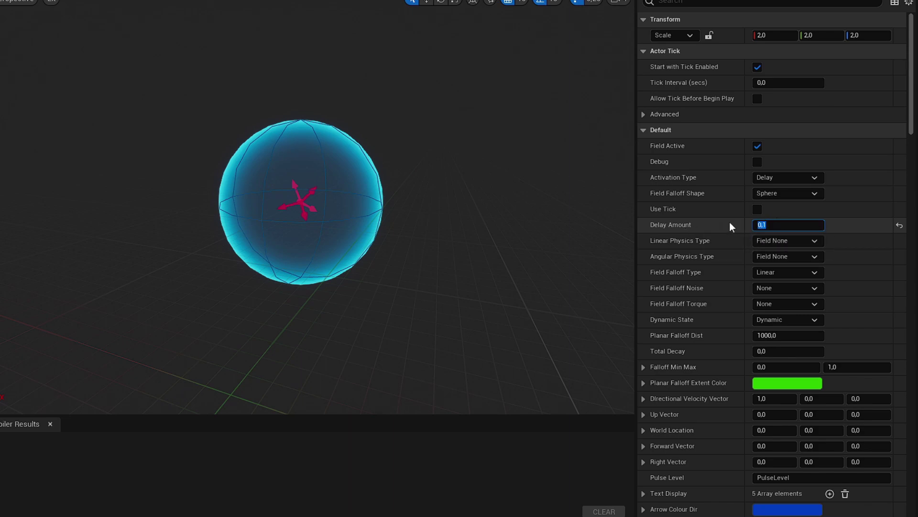
scroll(741, 210, "down", 1)
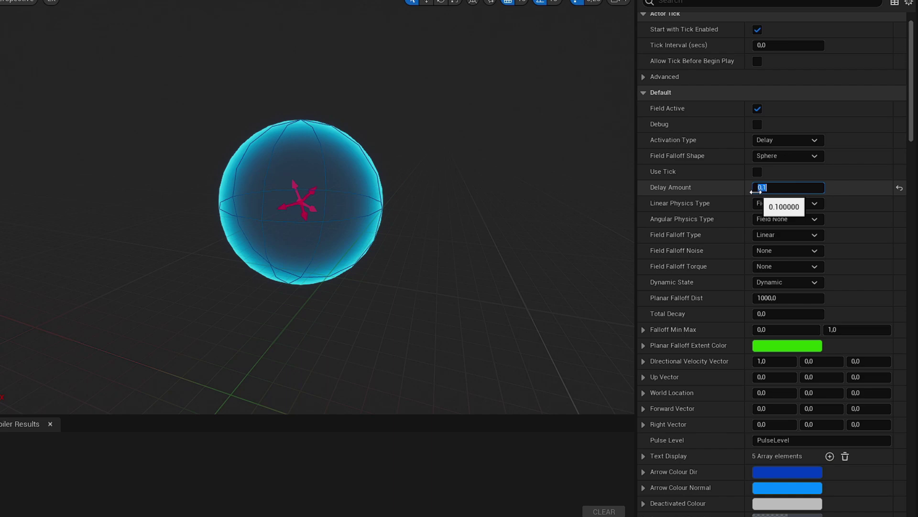
scroll(686, 315, "up", 1)
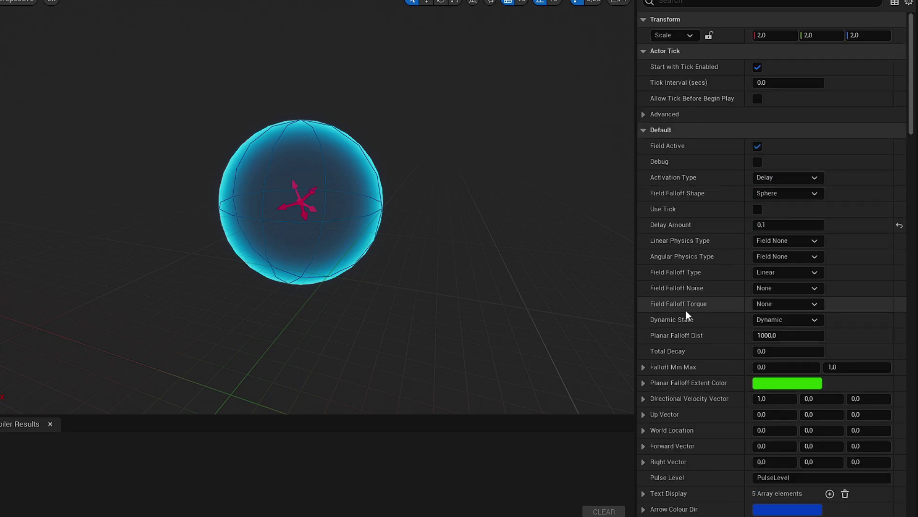
scroll(695, 348, "down", 3)
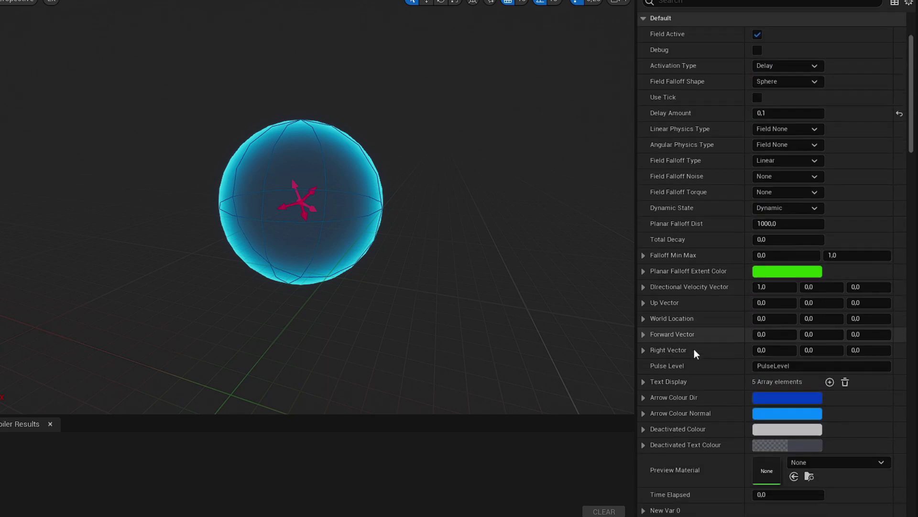
scroll(694, 348, "down", 1)
scroll(693, 348, "down", 2)
scroll(690, 347, "down", 3)
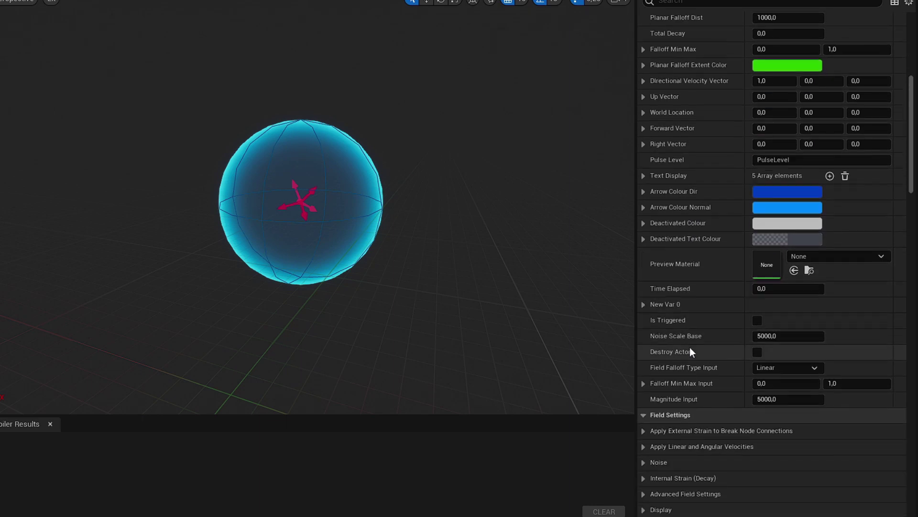
scroll(691, 319, "down", 2)
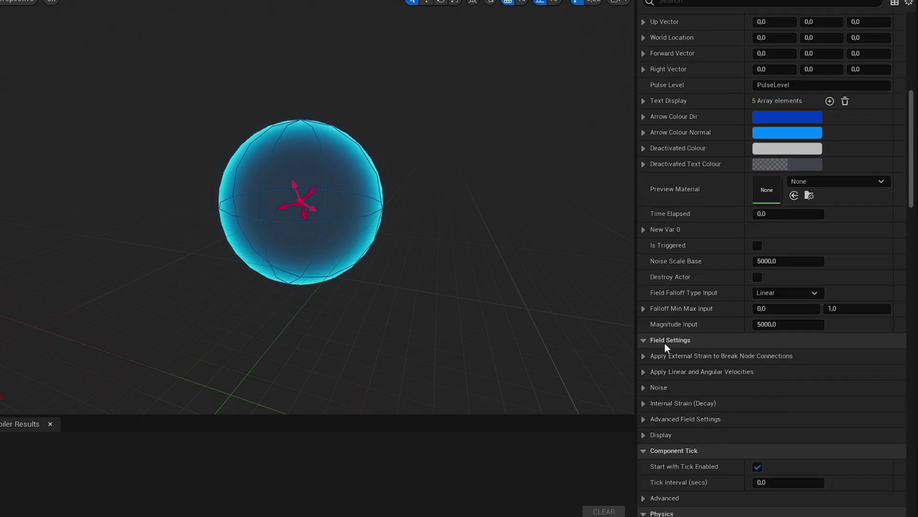
Set Directional and Radial Magnitude to 3000 under Apply Linear and Angular Velocities, then compile and save.
left_click(644, 372)
scroll(665, 378, "down", 1)
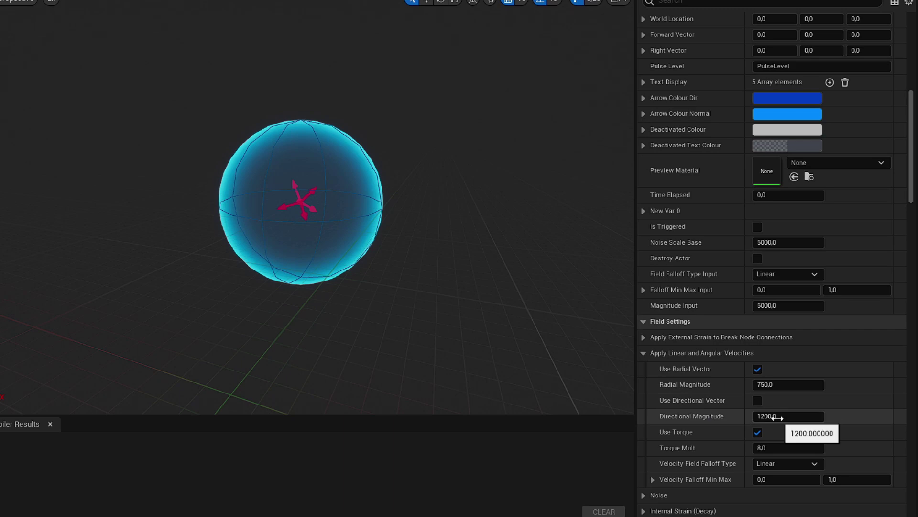
left_click(773, 420)
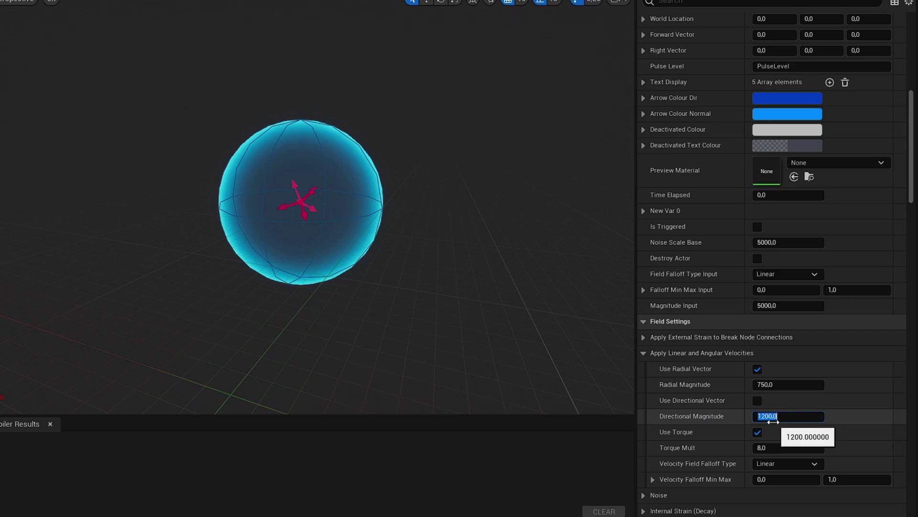
key("shift+Tab")
type("3000")
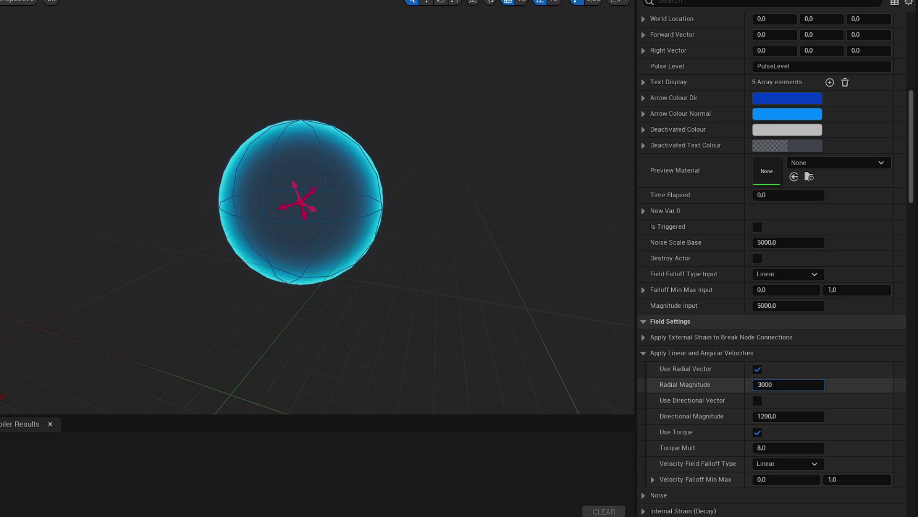
key("Tab")
type("3000")
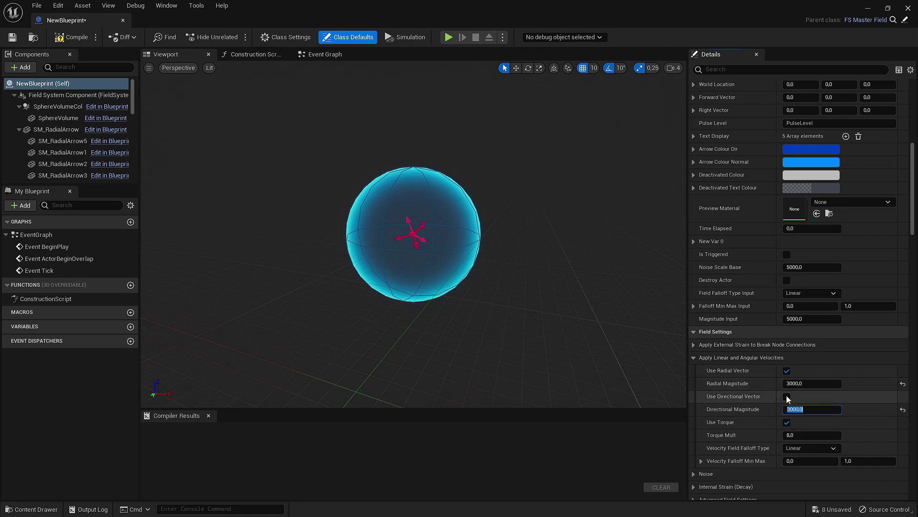
left_click(70, 38)
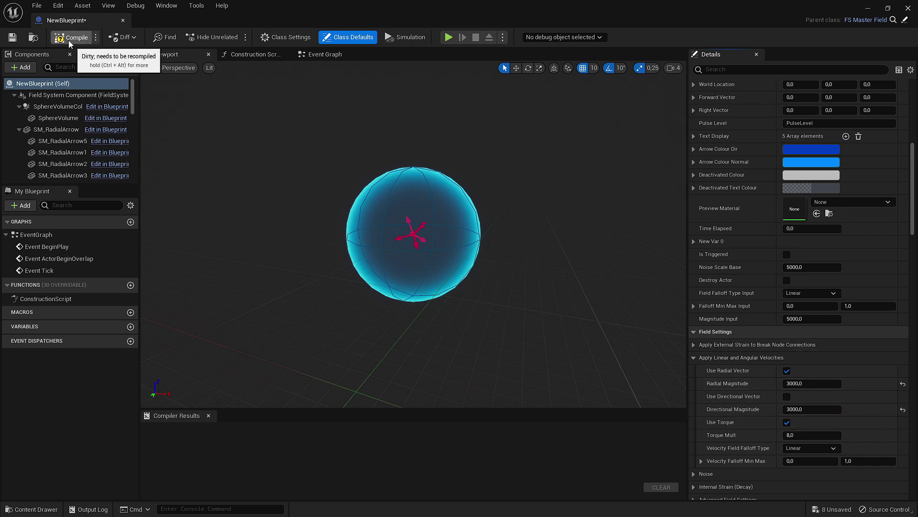
left_click(12, 36)
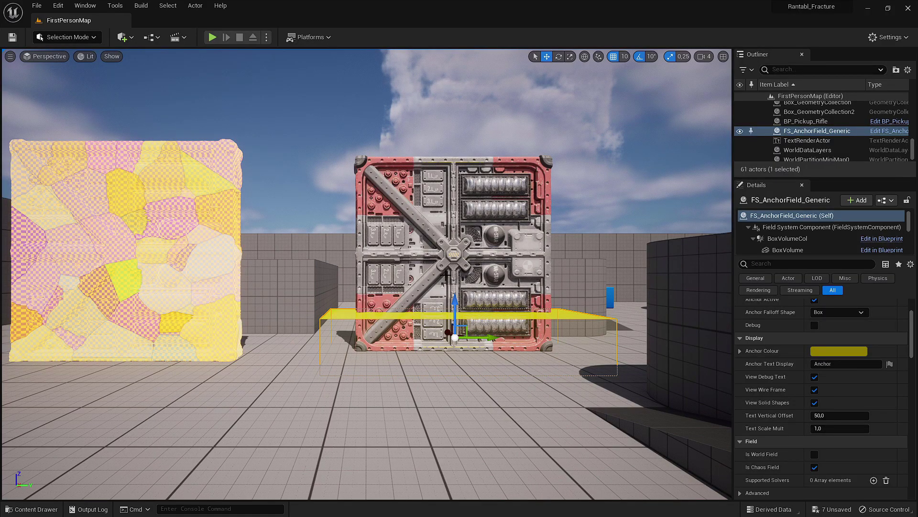
Test-play the level, shoot the yellow box with the rifle, then open the Content Drawer.
left_click(214, 36)
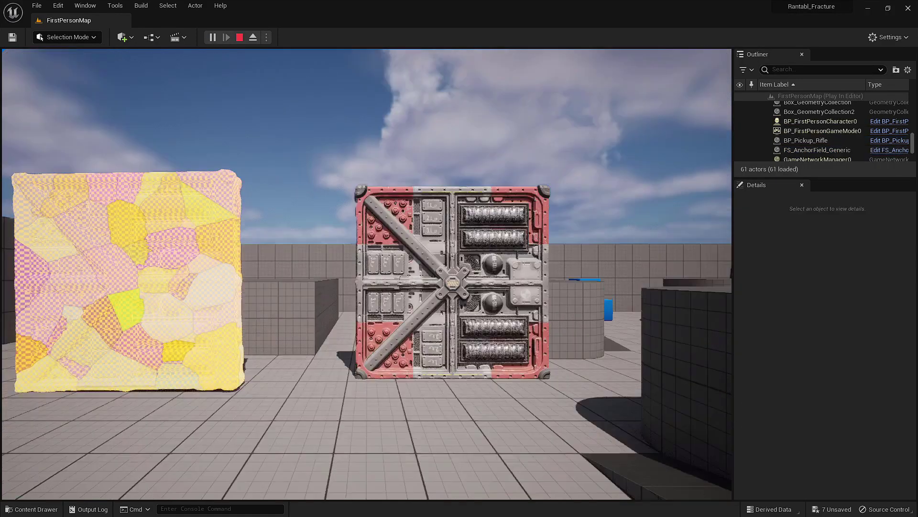
key("w")
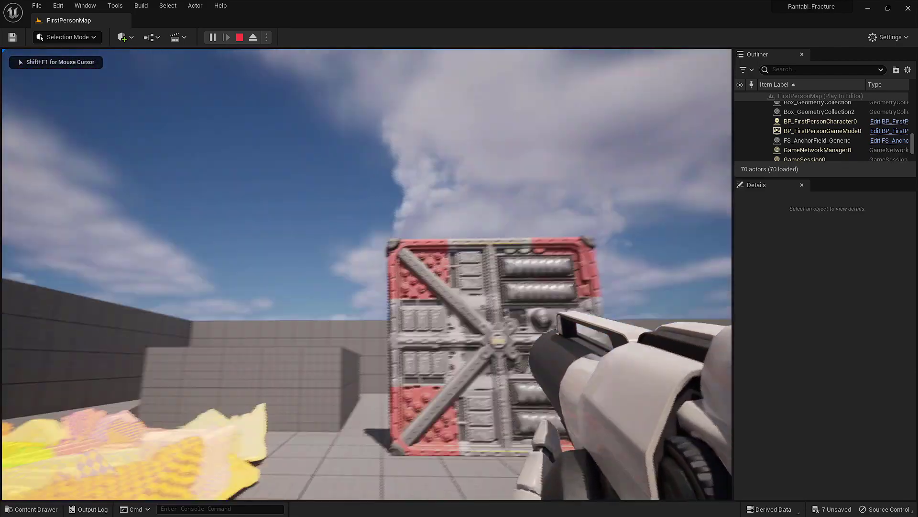
left_click(367, 274)
left_click(367, 274)
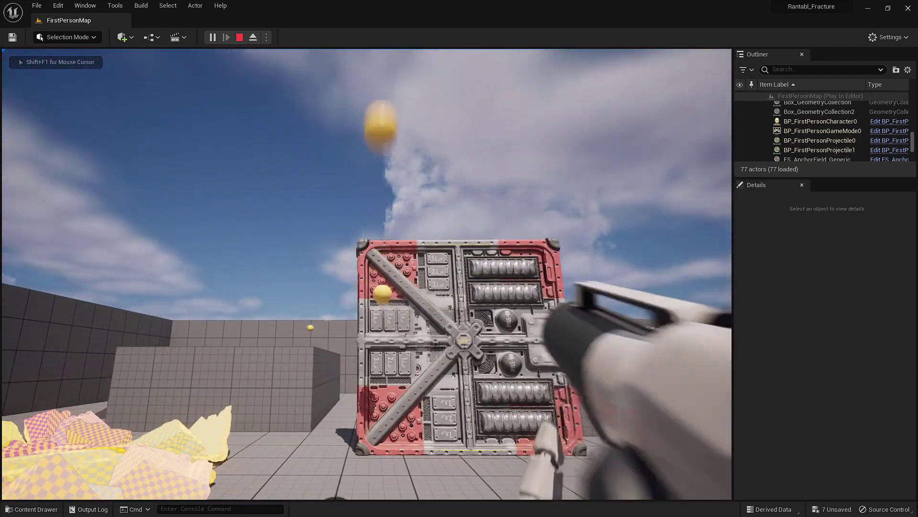
key("shift+F1")
key("Escape")
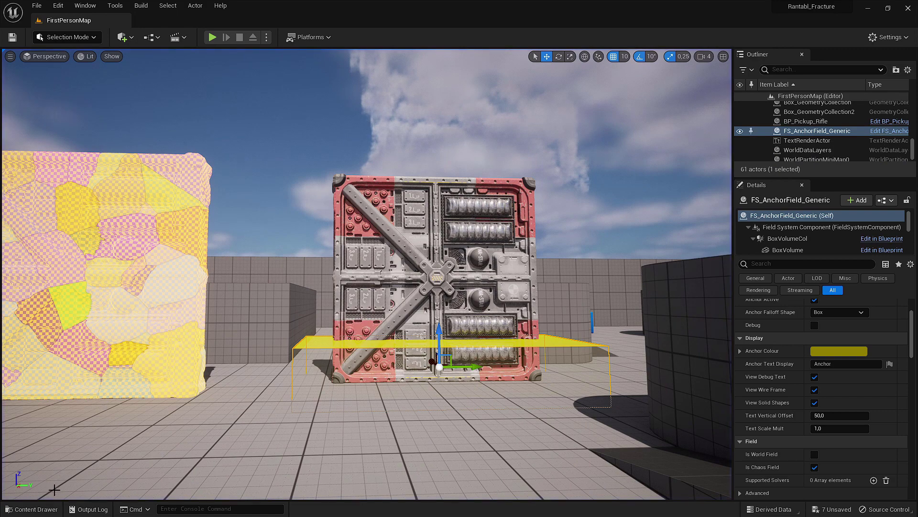
left_click(48, 509)
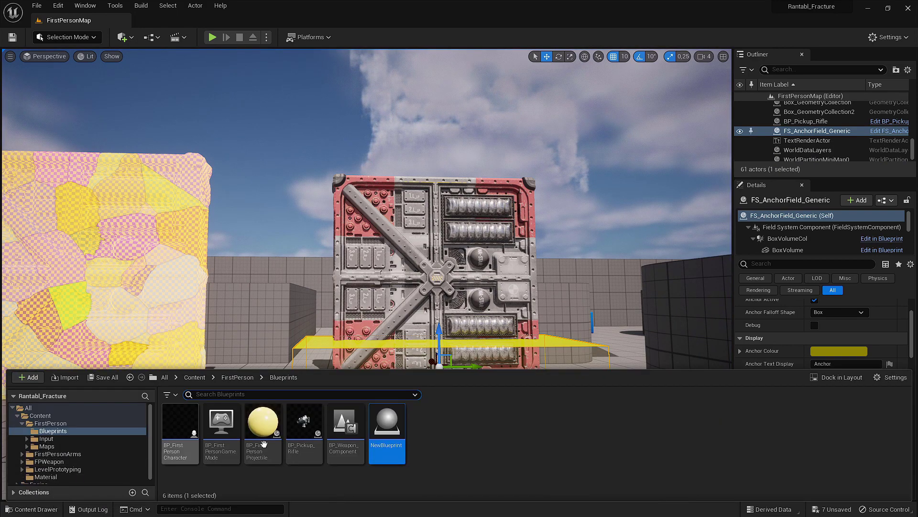
In BP_FirstPersonProjectile, change the SpawnActor class from FS Master Field to NewBlueprint and compile.
left_click(263, 433)
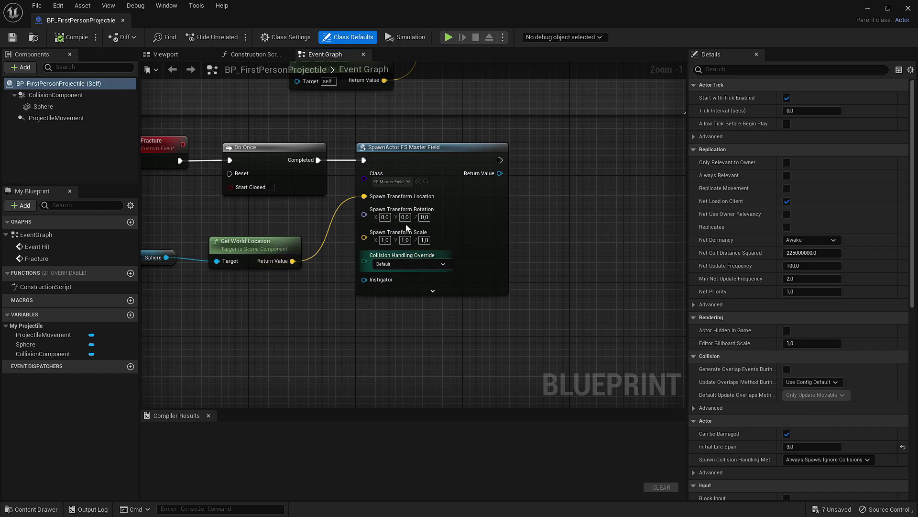
left_click(392, 181)
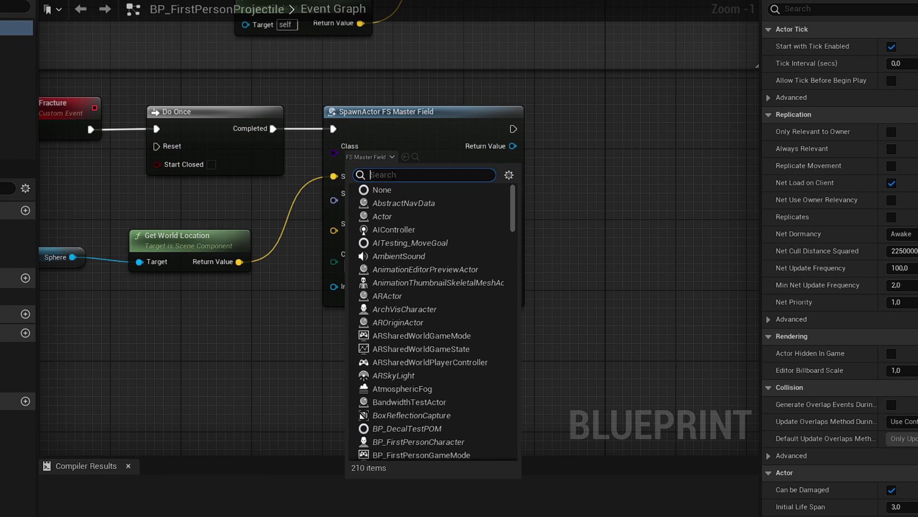
type("new")
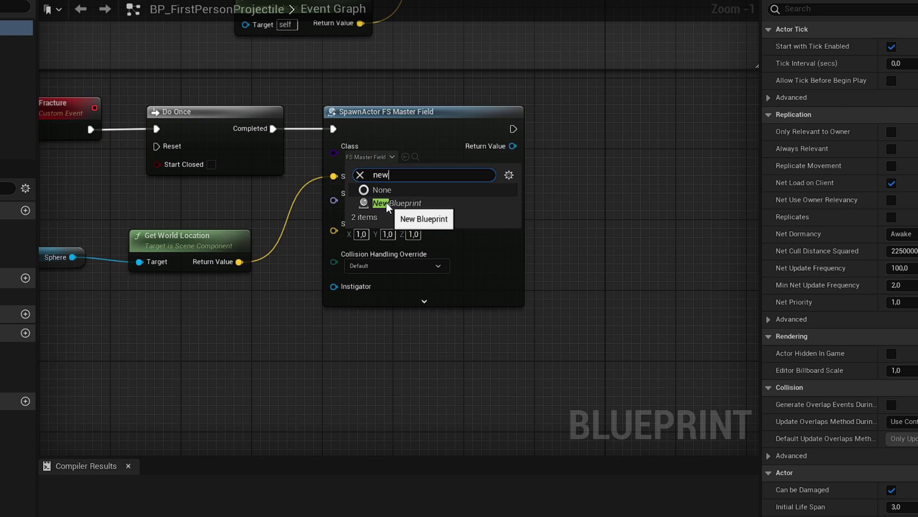
left_click(385, 202)
left_click(63, 38)
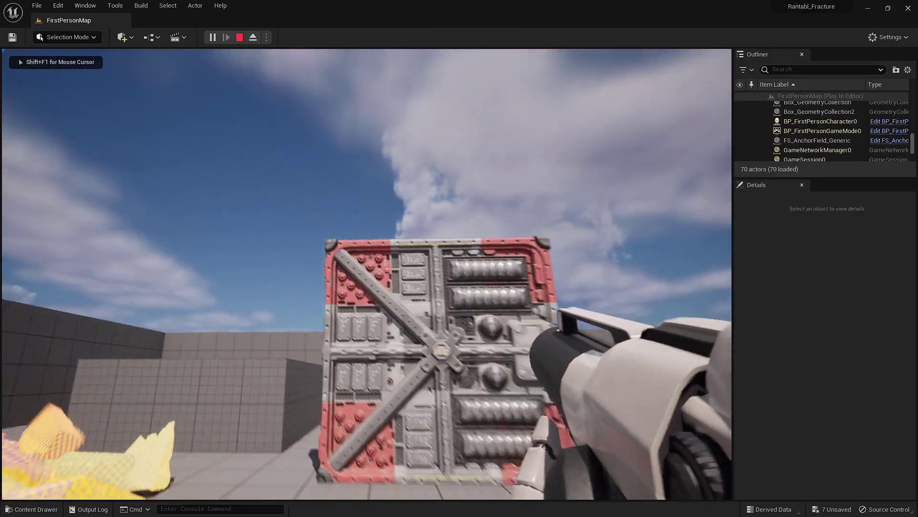
Shoot the textured crate with two projectiles, walk over to inspect the debris, then stop play.
left_click(367, 274)
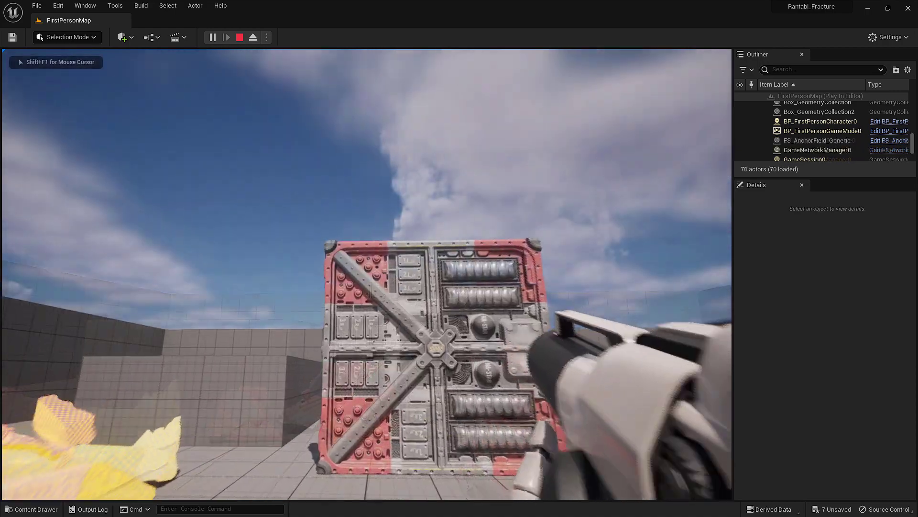
left_click(366, 274)
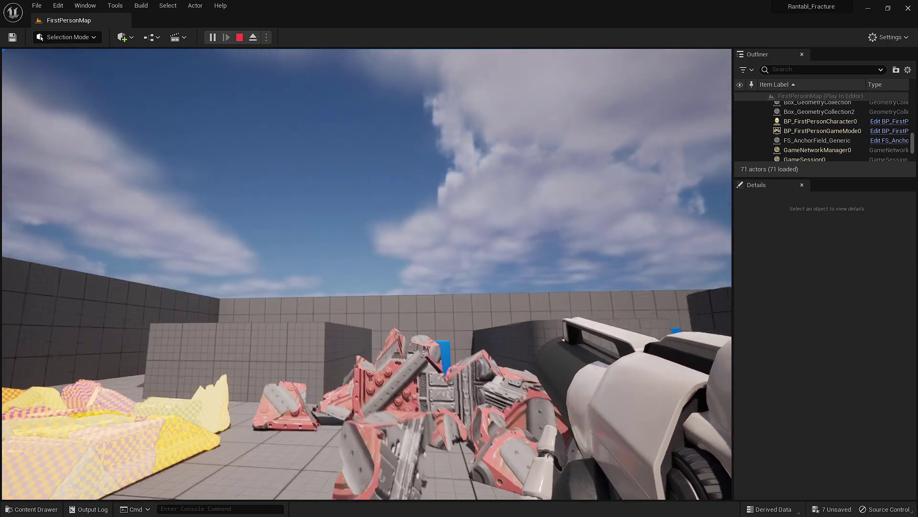
key("w")
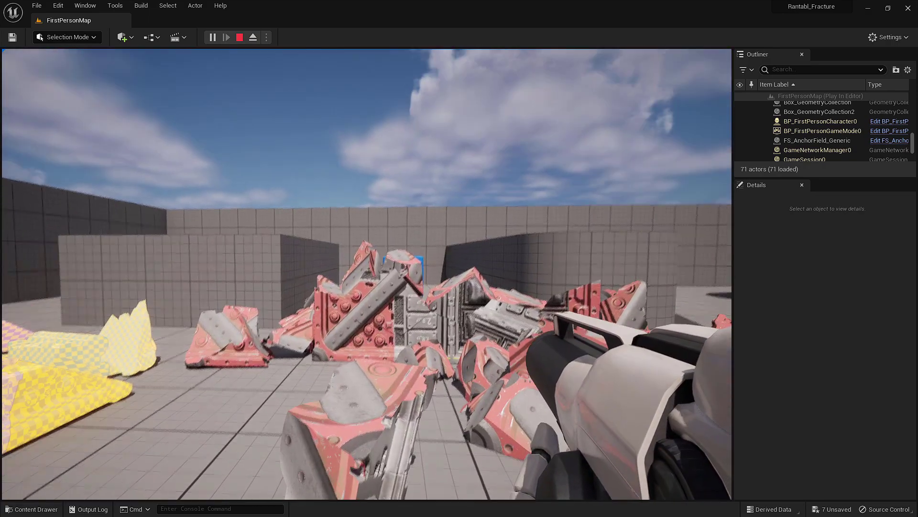
key("Escape")
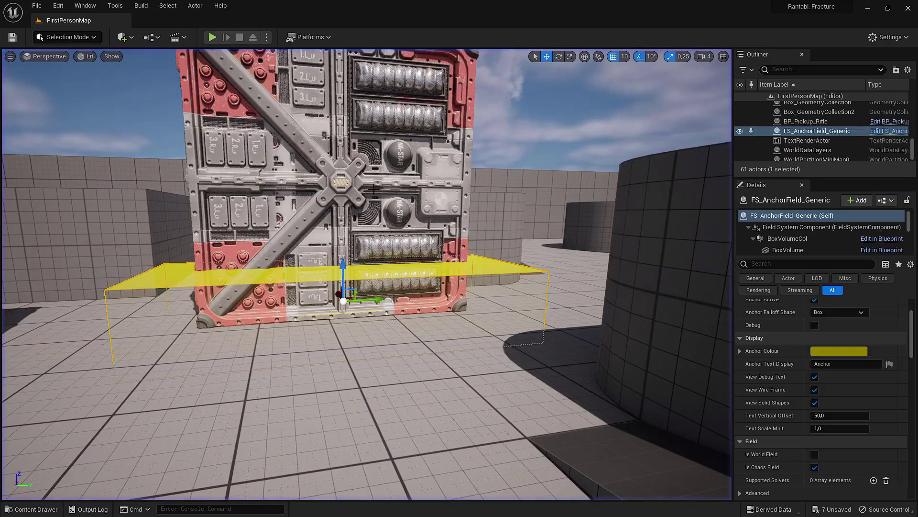
Restart play with Alt+P and fire more projectiles at the crate, backing away from the debris.
key("alt+p")
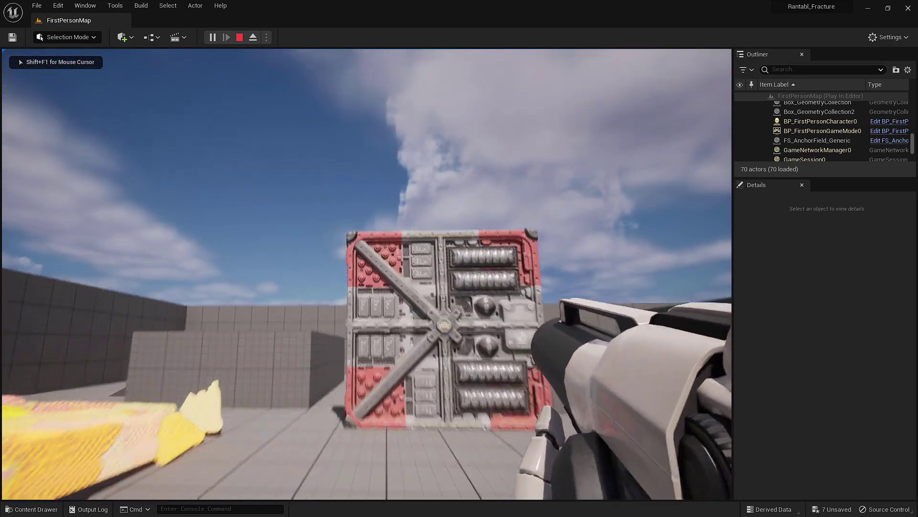
left_click(367, 274)
left_click(367, 274)
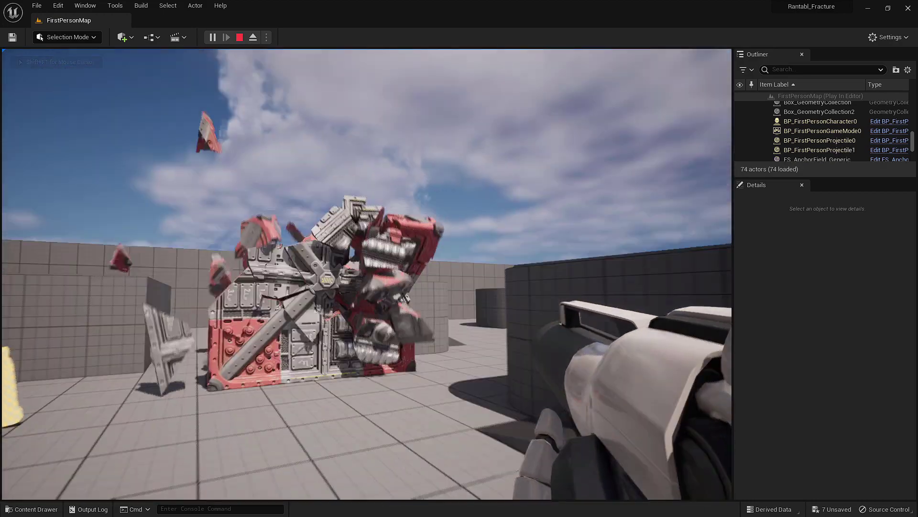
key("s")
left_click(367, 274)
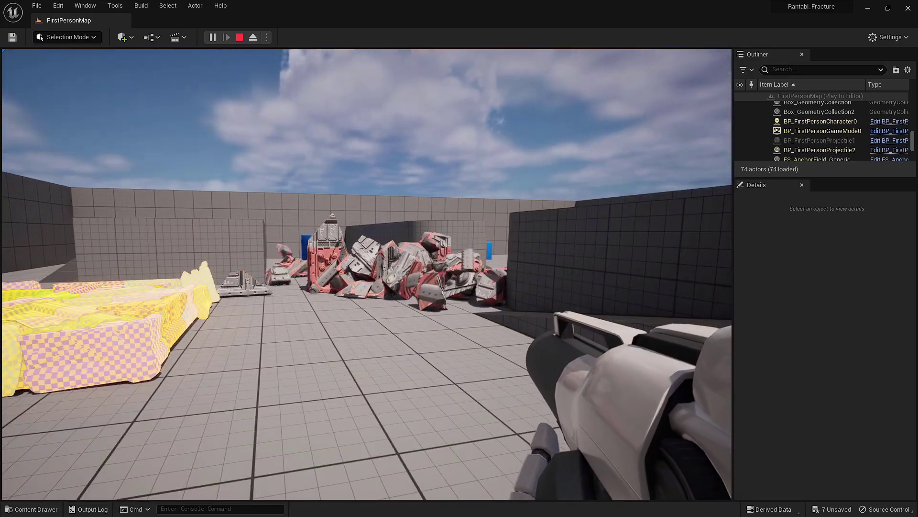